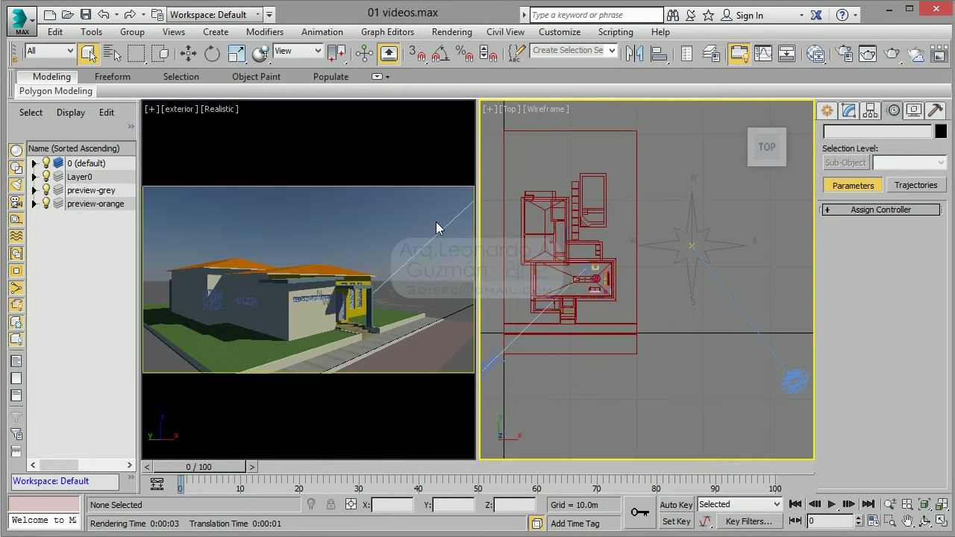
# Recentre and zoom the Top plan view on the house's living room
pyautogui.moveTo(629, 262); pyautogui.dragTo(671, 244, button='middle')
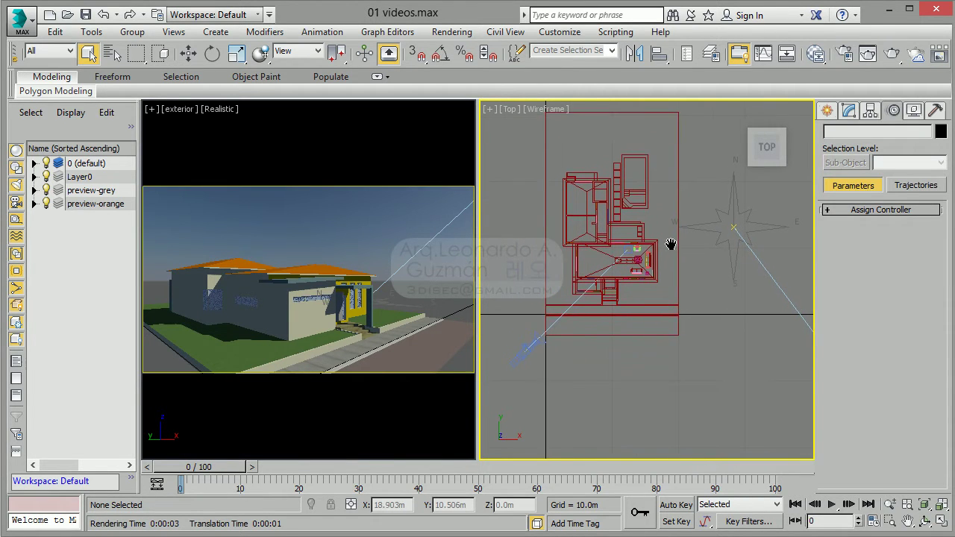
pyautogui.scroll(5, 610, 256)
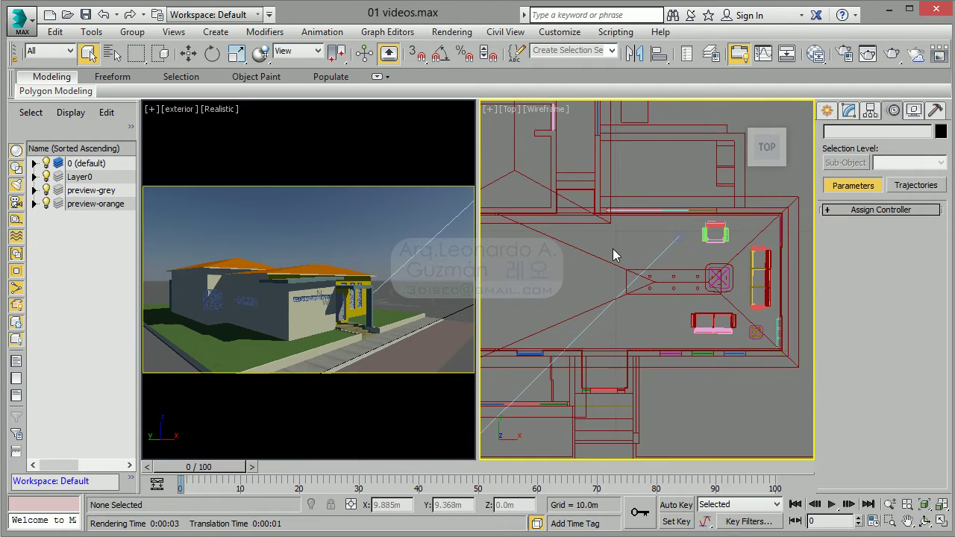
pyautogui.scroll(-1, 659, 231)
pyautogui.click(826, 111)
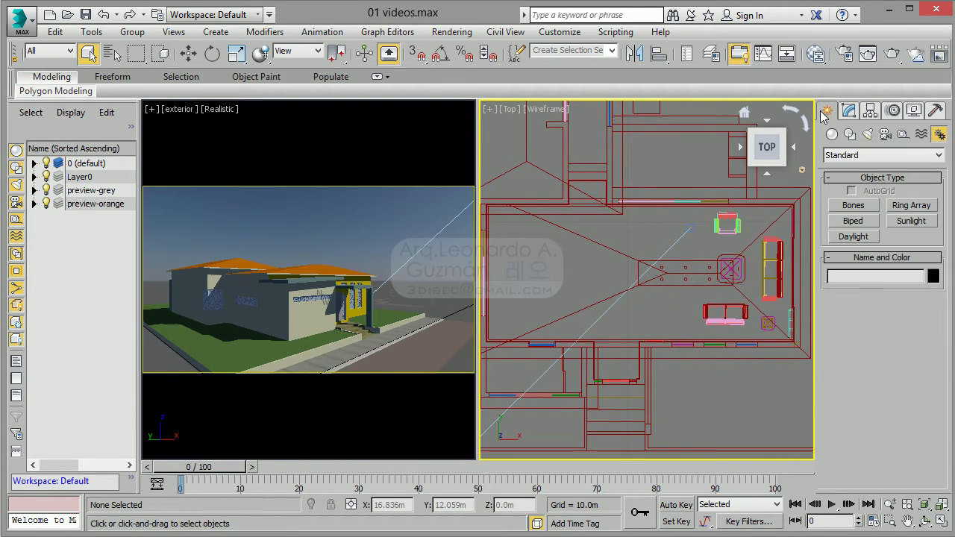
pyautogui.moveTo(645, 233); pyautogui.dragTo(623, 266, button='middle')
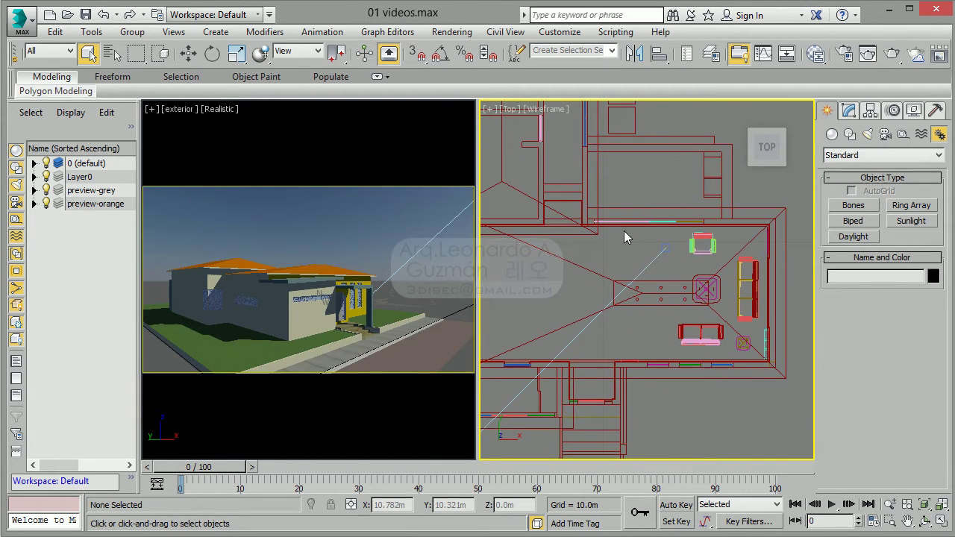
pyautogui.scroll(-3, 623, 230)
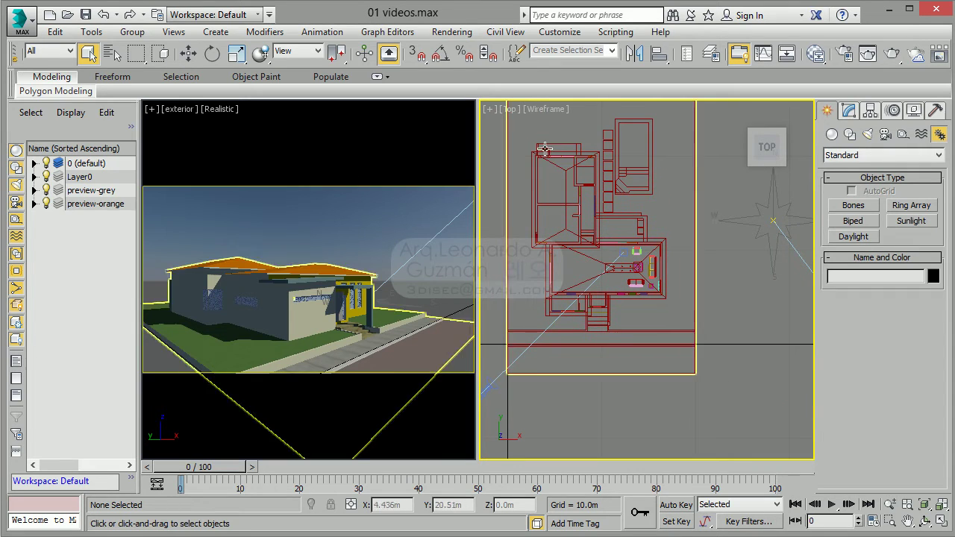
# Change the Top viewport to a Perspective view panned over the house
pyautogui.click(516, 110)
pyautogui.click(560, 163)
pyautogui.moveTo(561, 175)
pyautogui.mouseDown(button='middle')
pyautogui.moveTo(679, 332)
pyautogui.moveTo(675, 302)
pyautogui.mouseUp(button='middle')
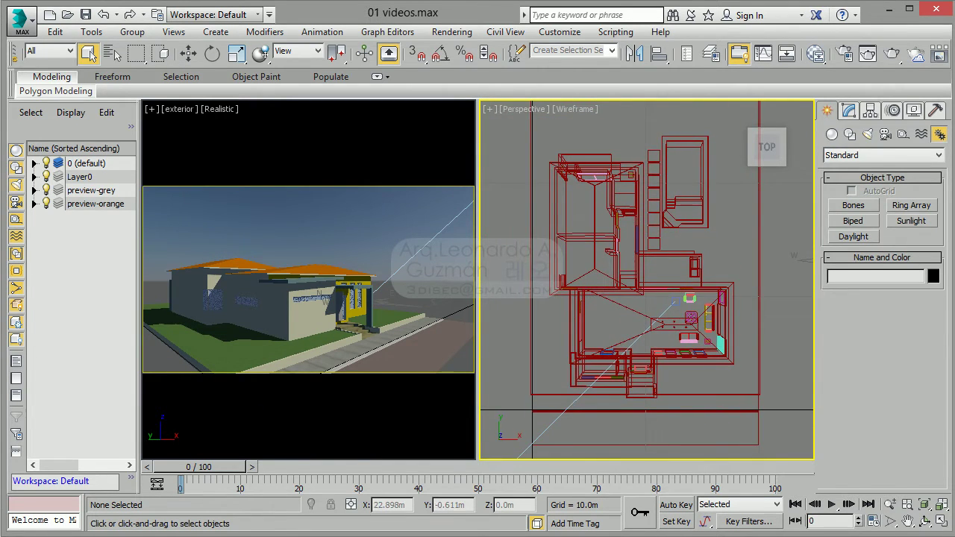
# Frame the living-room interior closely using Region Zoom and wheel zooming
pyautogui.click(891, 522)
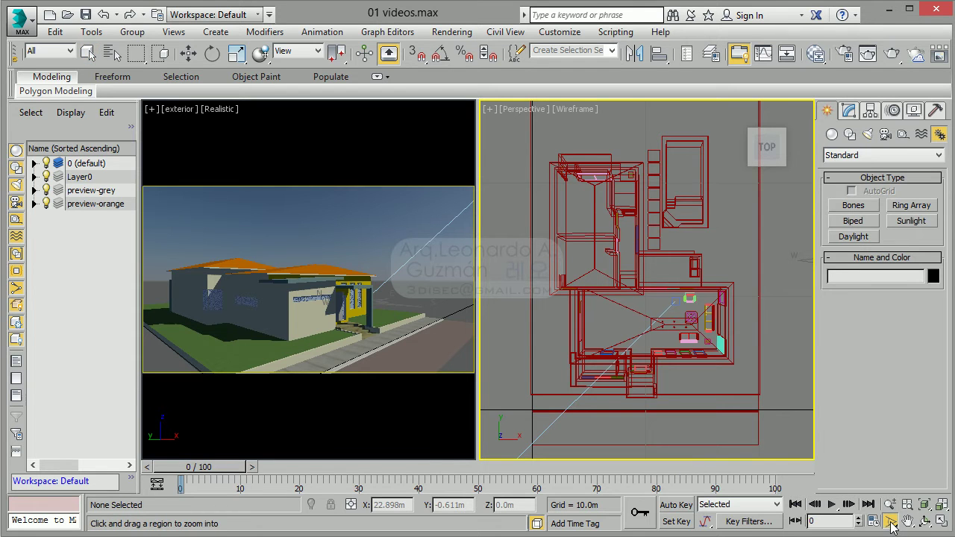
pyautogui.scroll(-4, 692, 377)
pyautogui.scroll(5, 687, 294)
pyautogui.scroll(-2, 686, 335)
pyautogui.scroll(-2, 667, 300)
pyautogui.scroll(4, 664, 295)
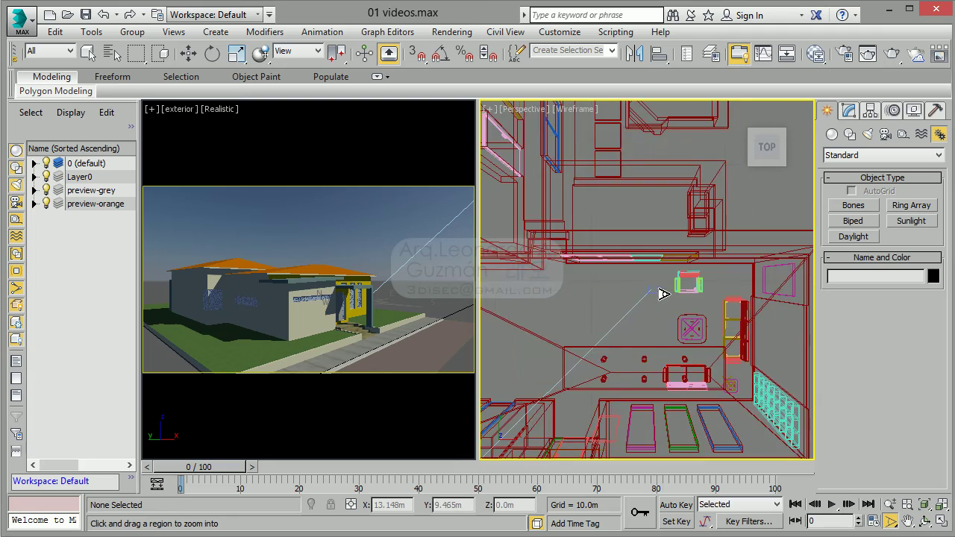
pyautogui.scroll(3, 650, 313)
pyautogui.moveTo(716, 239)
pyautogui.mouseDown(button='middle')
pyautogui.moveTo(627, 263)
pyautogui.moveTo(691, 269)
pyautogui.mouseUp(button='middle')
pyautogui.scroll(-1, 684, 264)
pyautogui.scroll(-1, 686, 258)
pyautogui.scroll(-1, 685, 282)
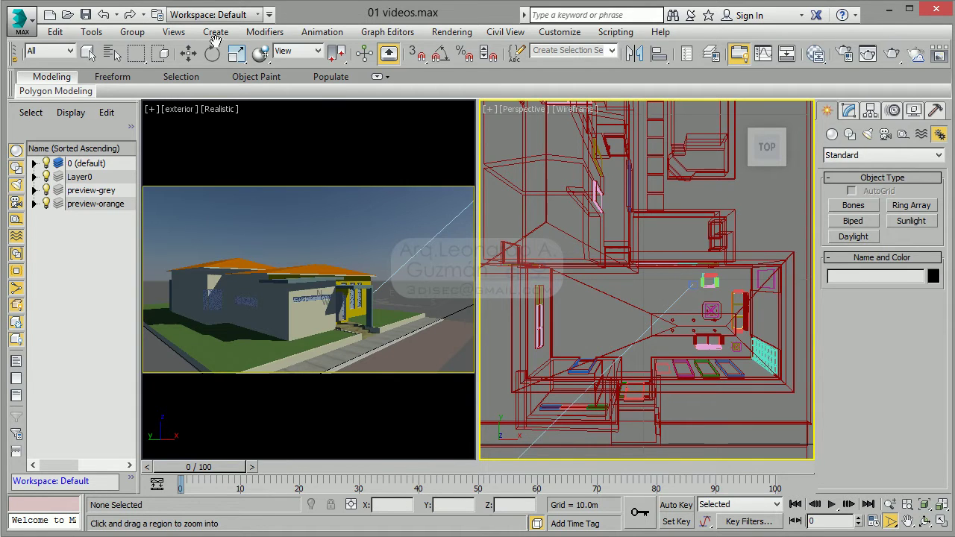
# Create a standard camera from the current interior perspective view
pyautogui.click(221, 36)
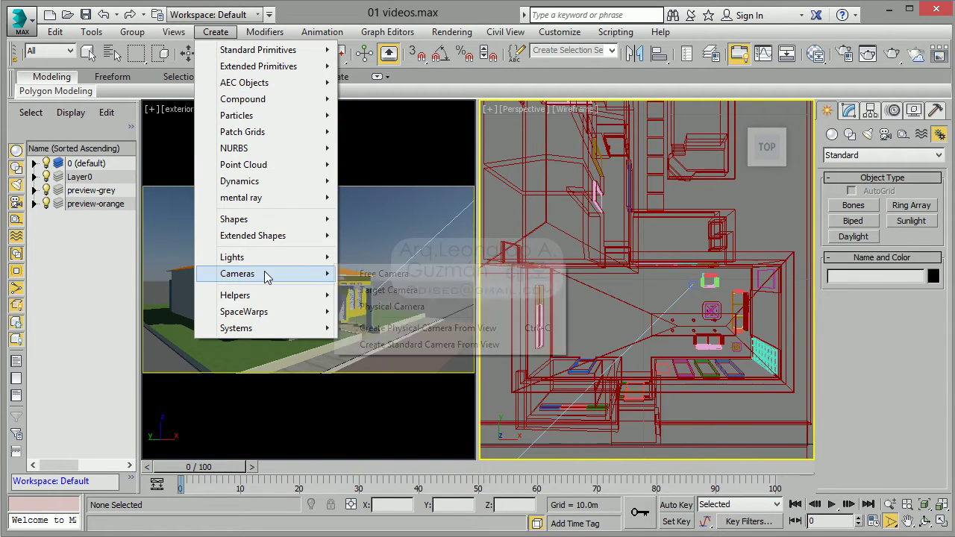
pyautogui.moveTo(237, 274)
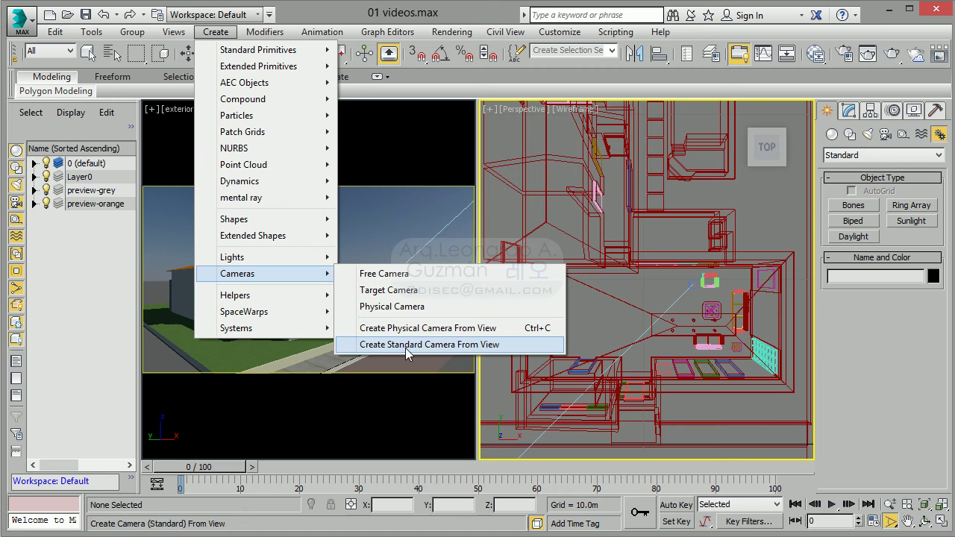
pyautogui.click(429, 344)
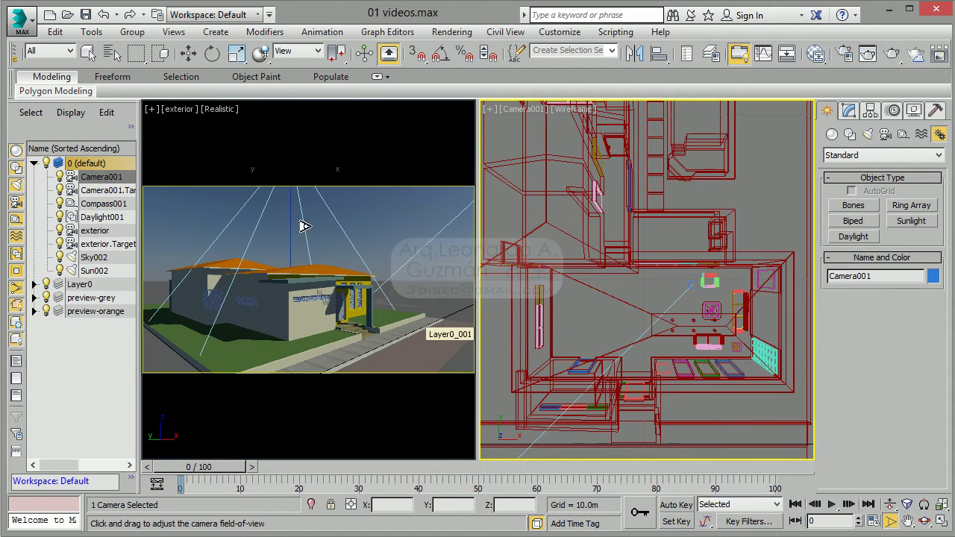
pyautogui.moveTo(583, 319); pyautogui.dragTo(651, 338, button='middle')
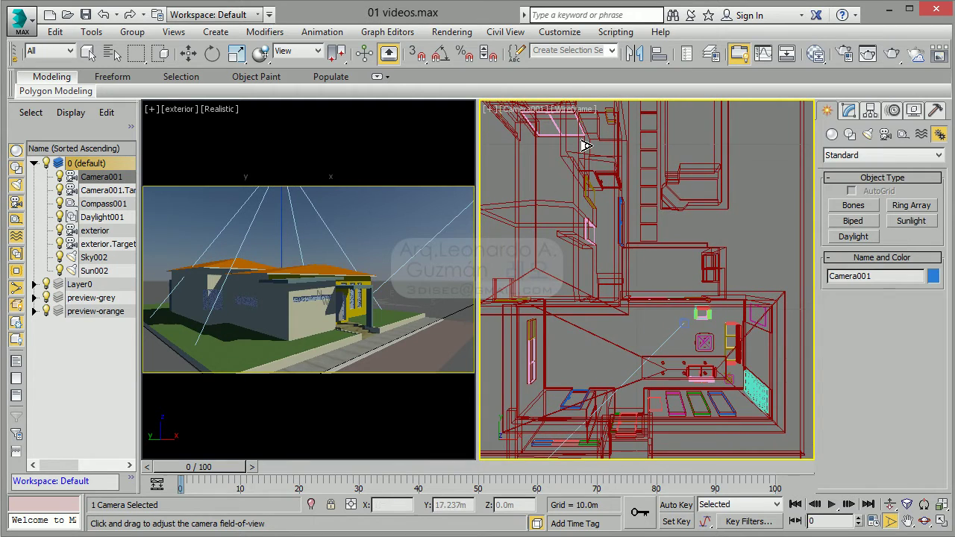
# Check the camera and target in a Front view, then remove them
pyautogui.click(528, 110)
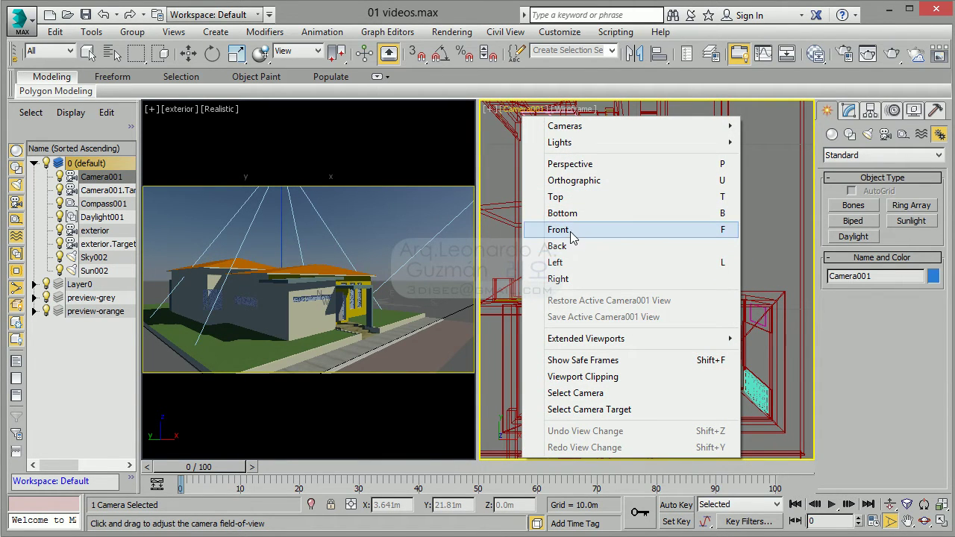
pyautogui.click(572, 236)
pyautogui.scroll(4, 671, 274)
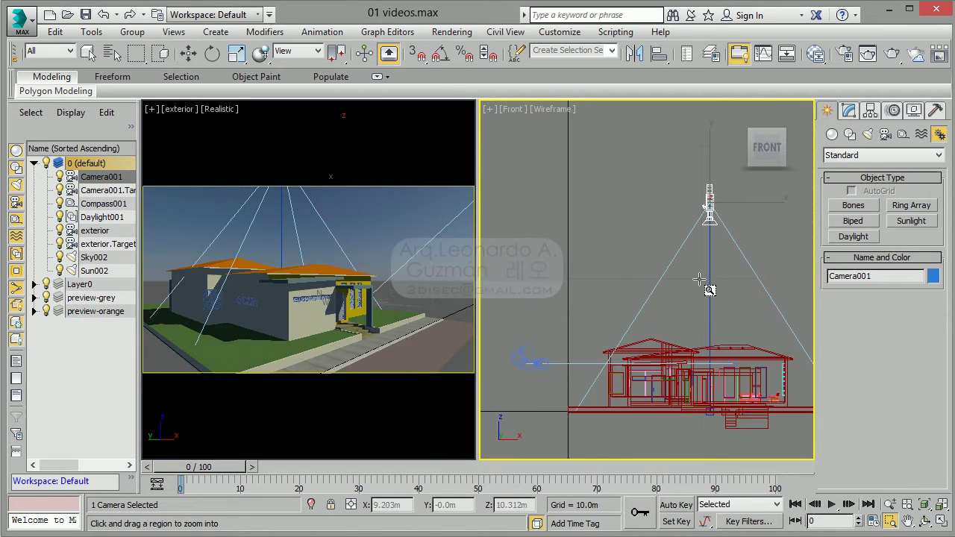
pyautogui.moveTo(699, 280); pyautogui.dragTo(654, 222, button='middle')
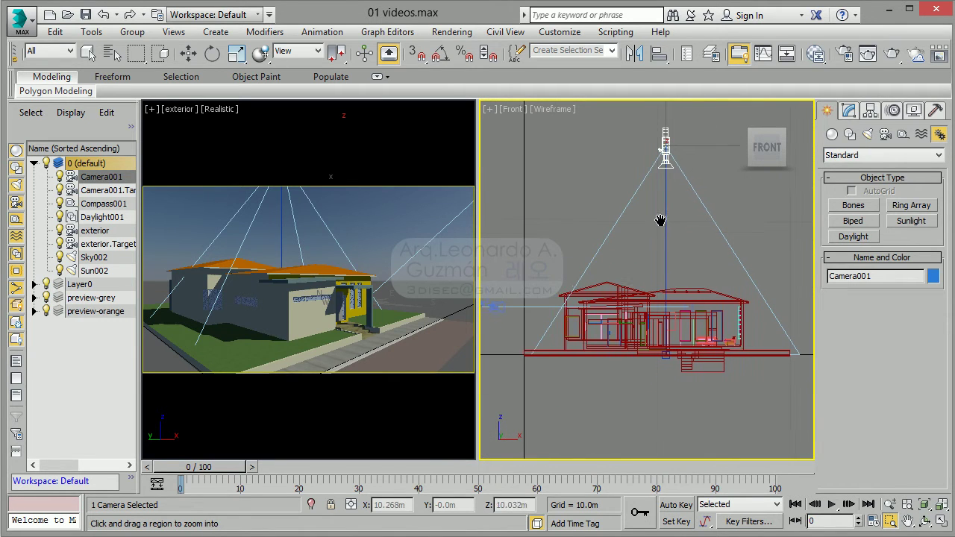
pyautogui.click(189, 53)
pyautogui.click(664, 183)
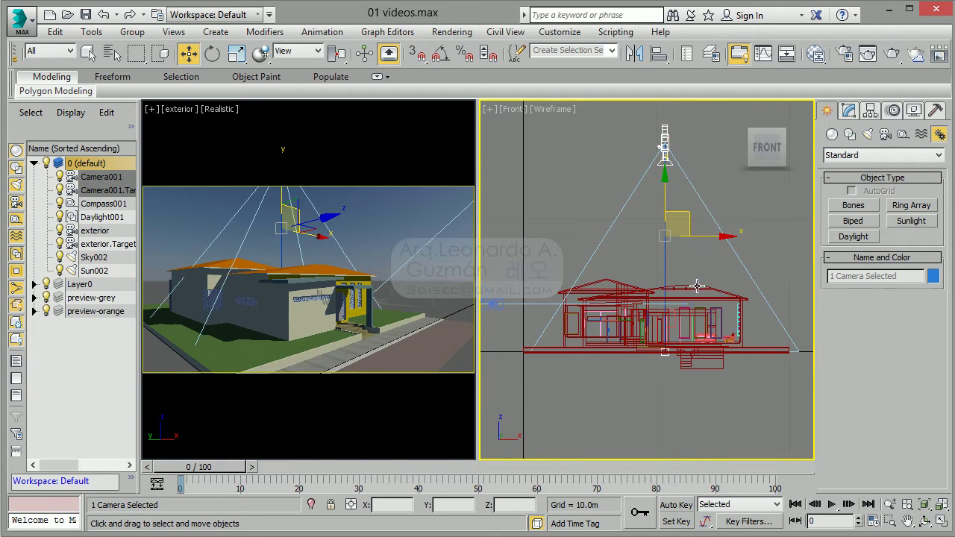
pyautogui.click(596, 215)
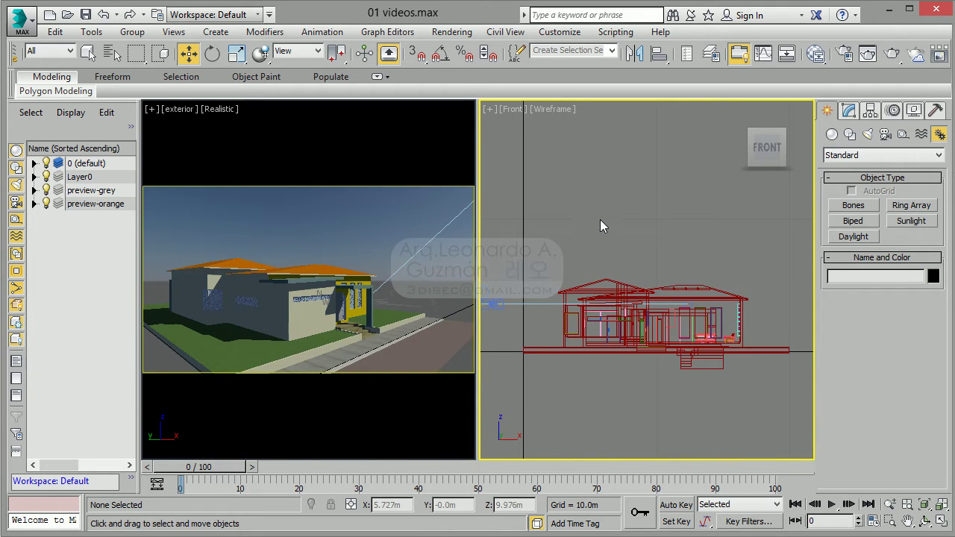
# Switch the viewport to the Top plan and zoom in on the living room
pyautogui.moveTo(615, 220); pyautogui.dragTo(607, 217, button='middle')
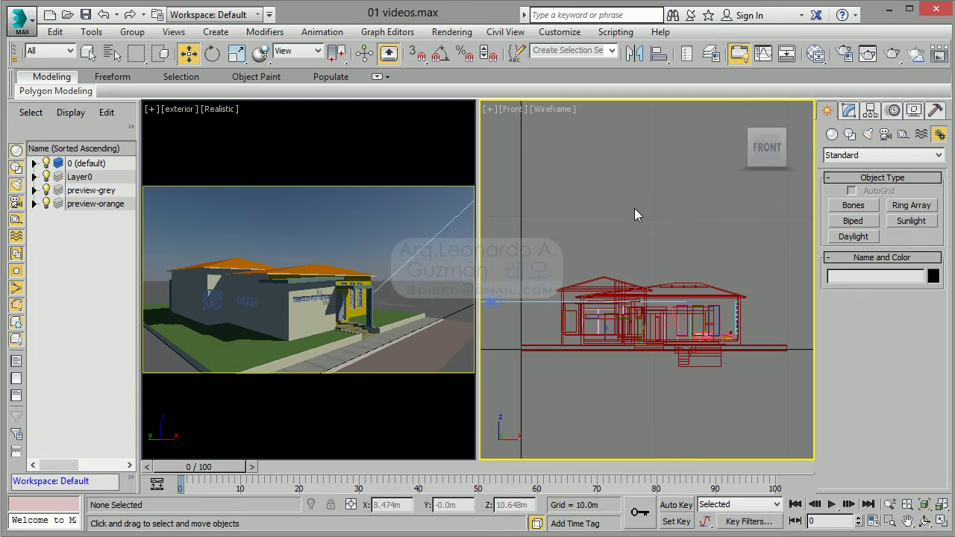
pyautogui.press('t')
pyautogui.scroll(3, 622, 215)
pyautogui.scroll(3, 627, 238)
pyautogui.scroll(2, 638, 249)
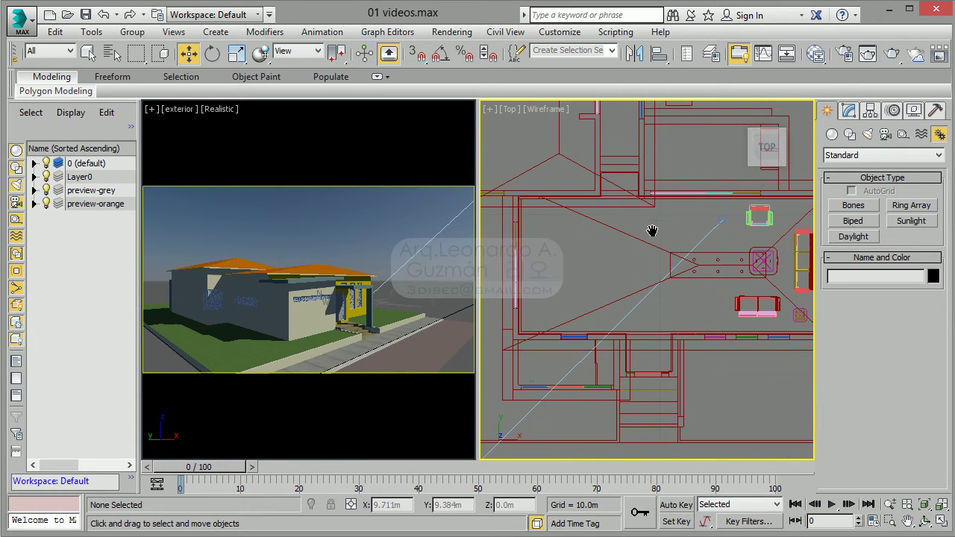
# Drag a Target camera from the left wall toward the sofas, then view it from Front
pyautogui.click(886, 134)
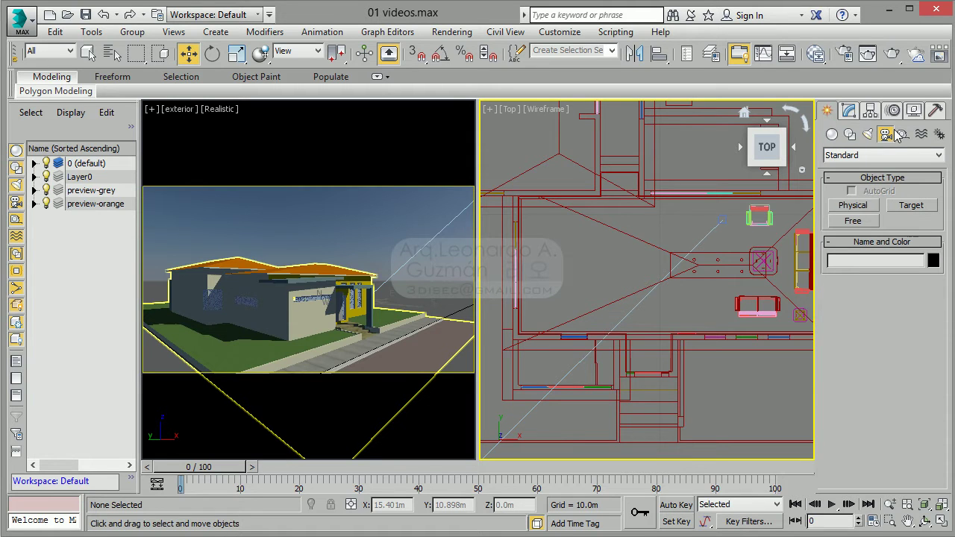
pyautogui.click(912, 206)
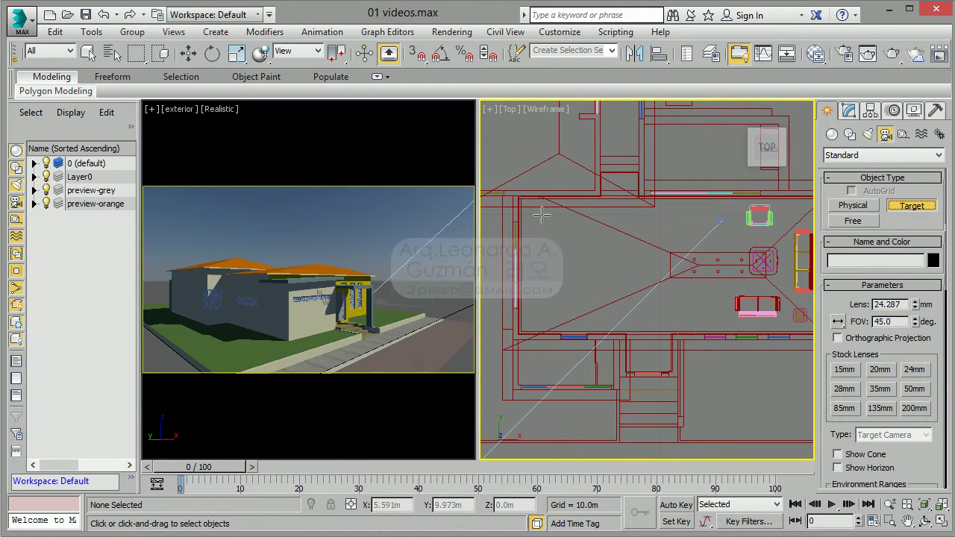
pyautogui.moveTo(531, 213); pyautogui.dragTo(801, 315)
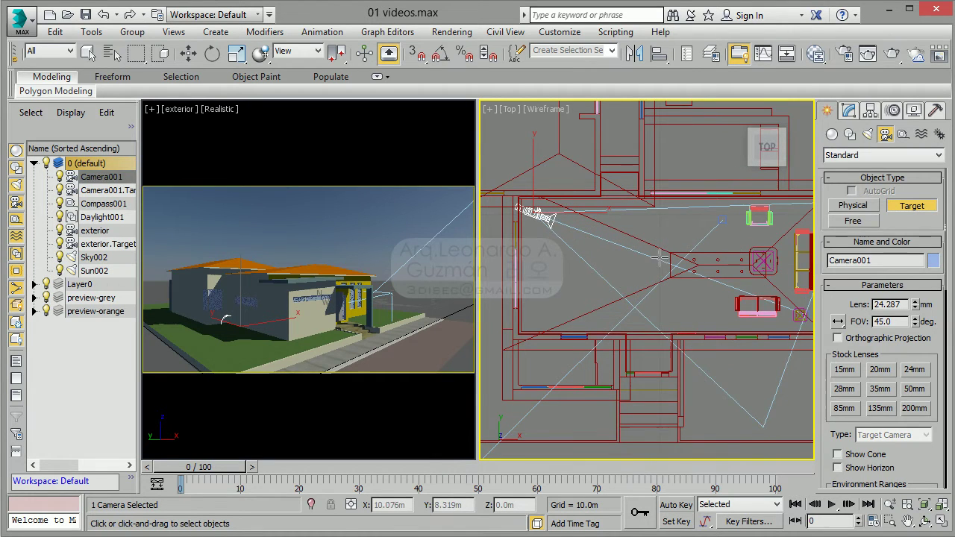
pyautogui.scroll(-2, 534, 223)
pyautogui.scroll(2, 603, 228)
pyautogui.moveTo(648, 221); pyautogui.dragTo(682, 225, button='middle')
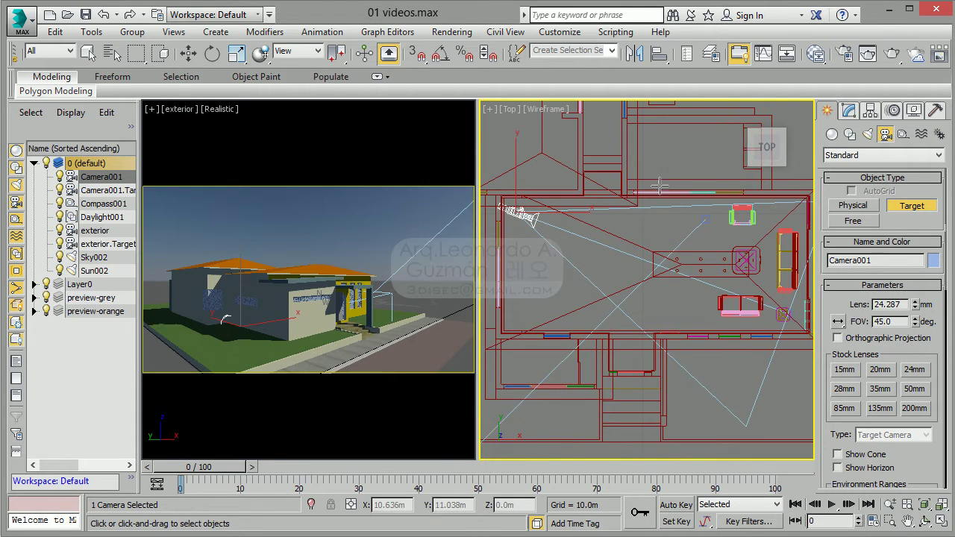
pyautogui.press('f')
pyautogui.scroll(3, 597, 341)
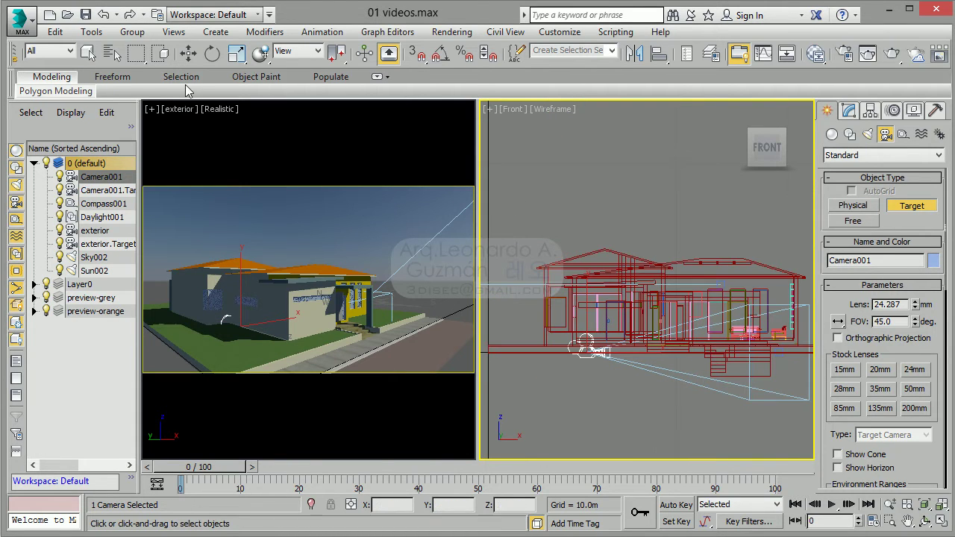
# Rename Camera001 to 'interior' in the Modify panel
pyautogui.click(191, 55)
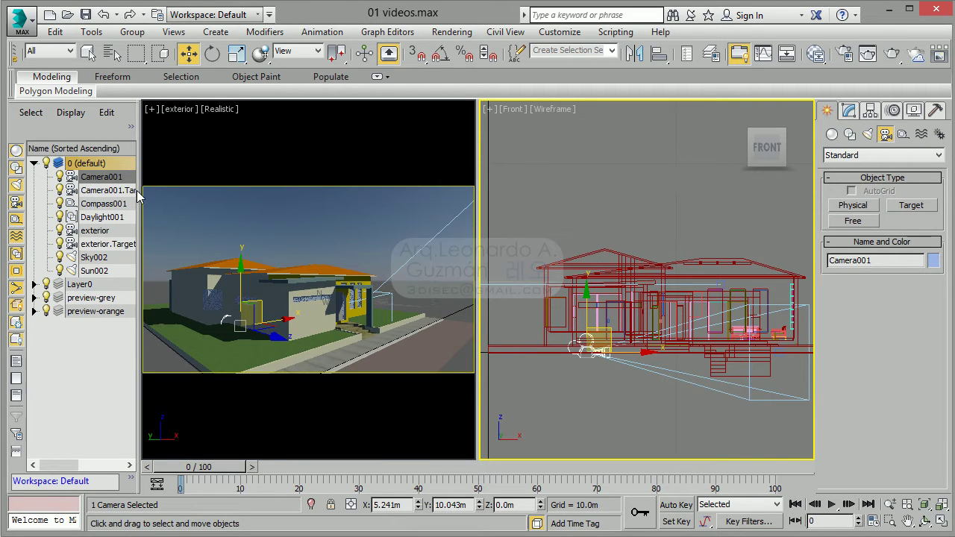
pyautogui.moveTo(139, 191); pyautogui.dragTo(156, 192)
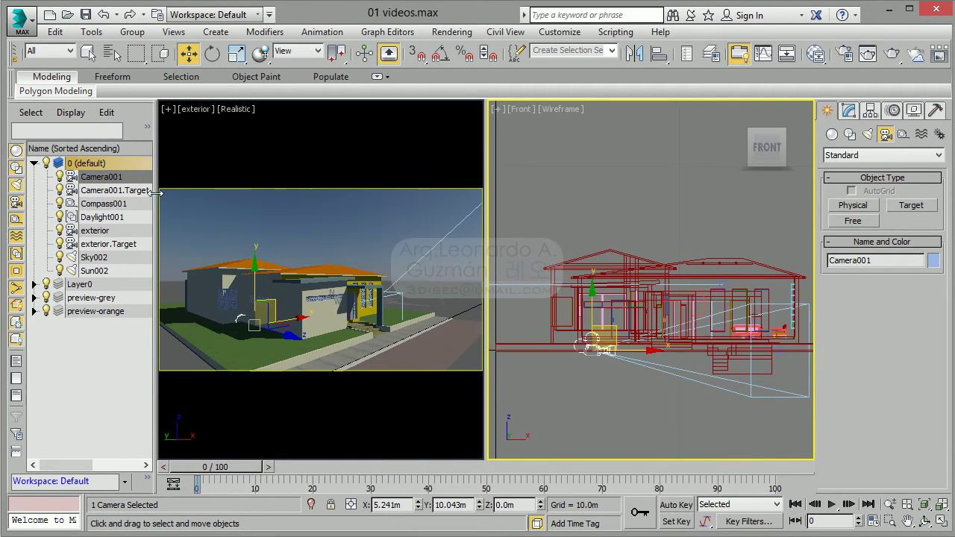
pyautogui.click(93, 351)
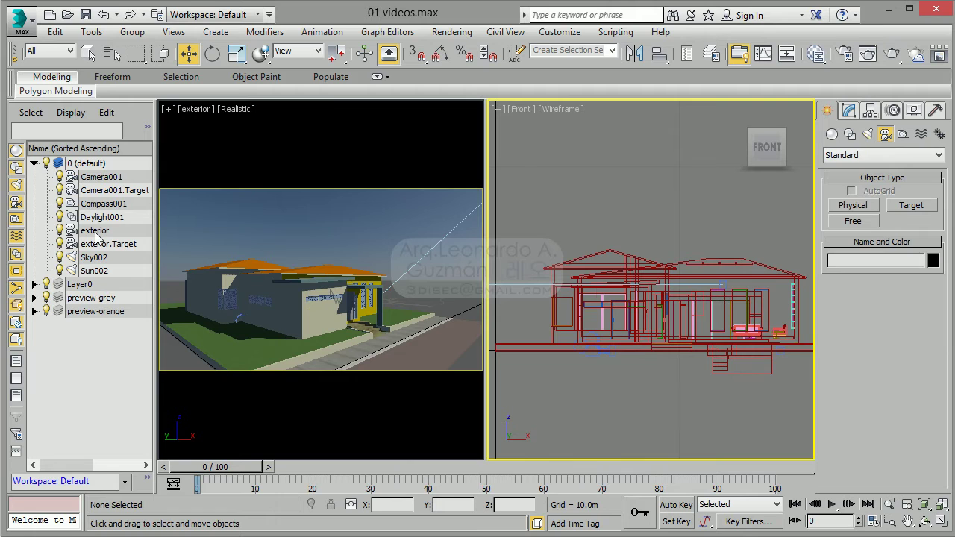
pyautogui.click(93, 176)
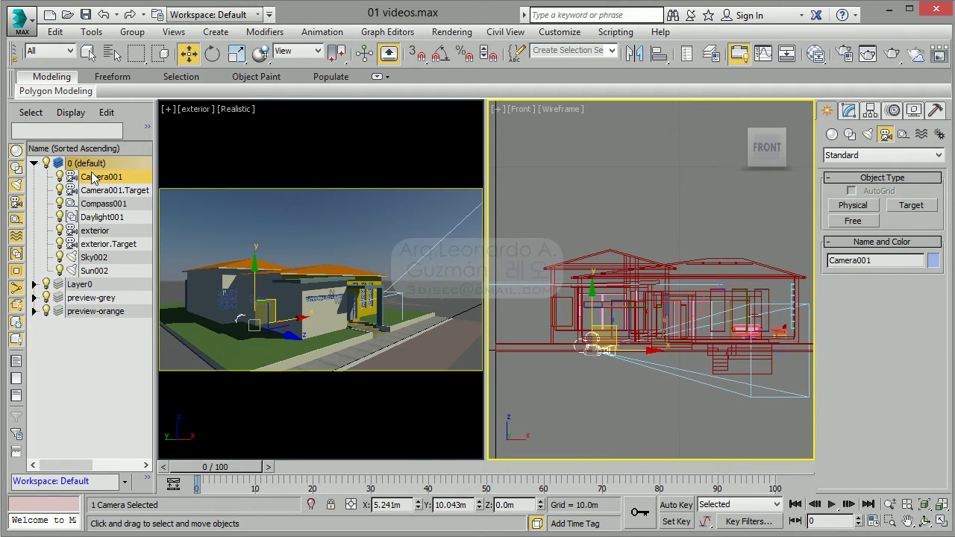
pyautogui.click(850, 111)
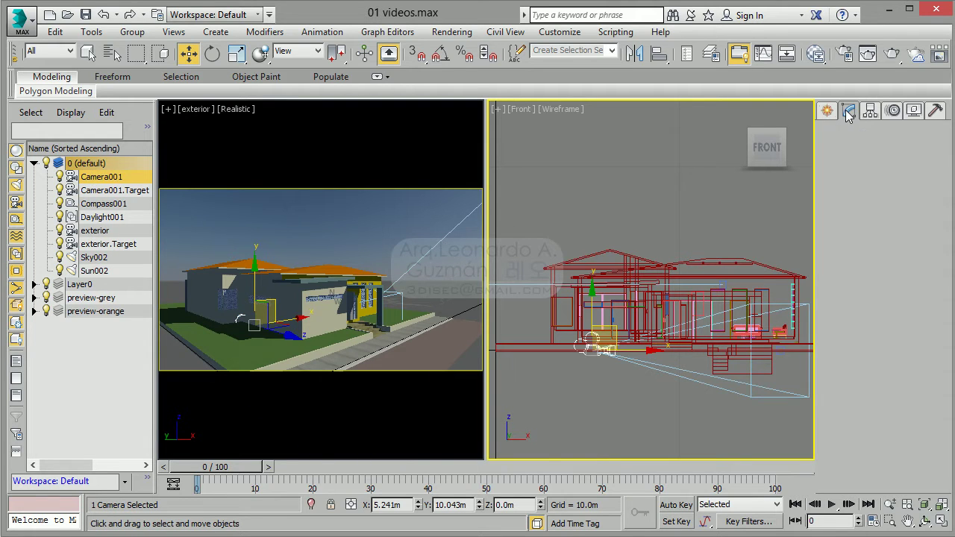
pyautogui.doubleClick(873, 131)
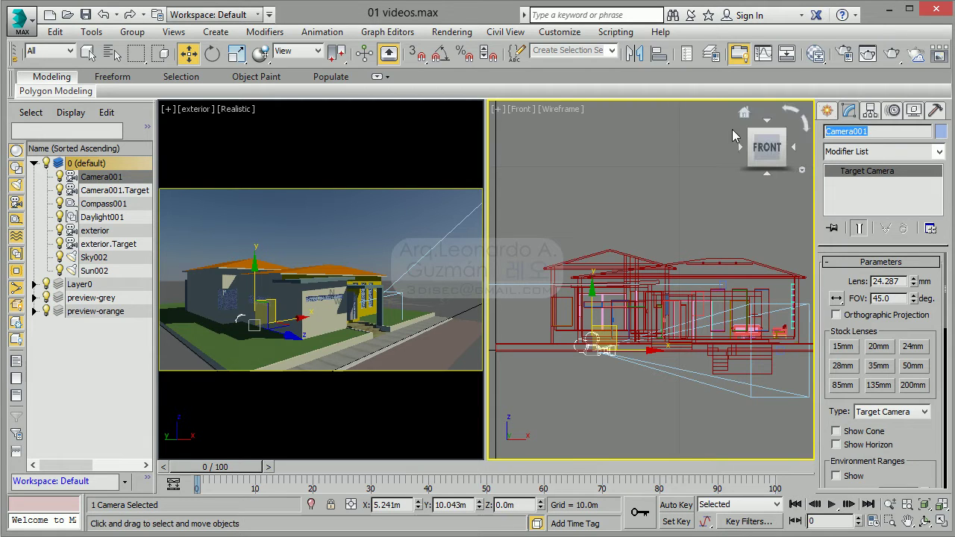
pyautogui.write('interior')
pyautogui.press('Return')
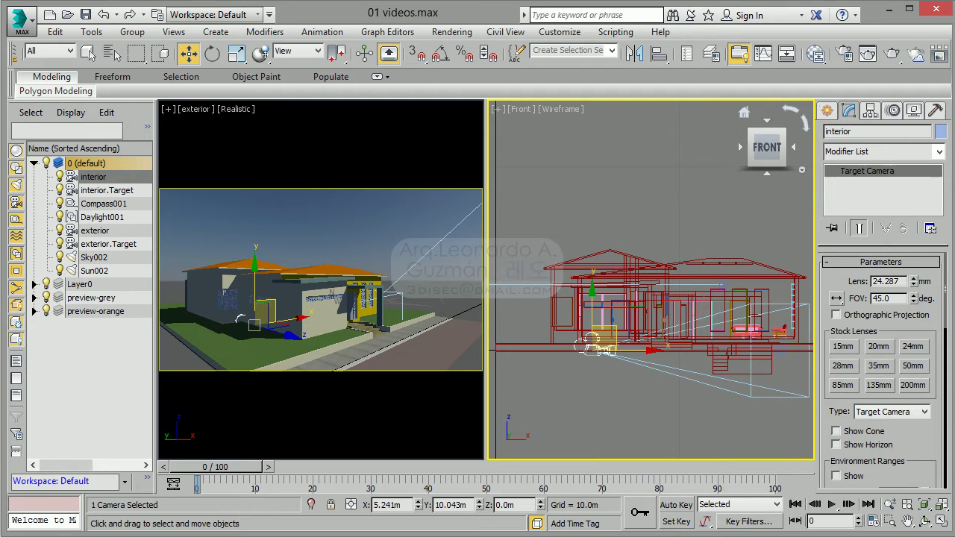
# Raise the interior camera and its target higher in the Front view
pyautogui.keyDown('ctrl'); pyautogui.click(101, 191); pyautogui.keyUp('ctrl')
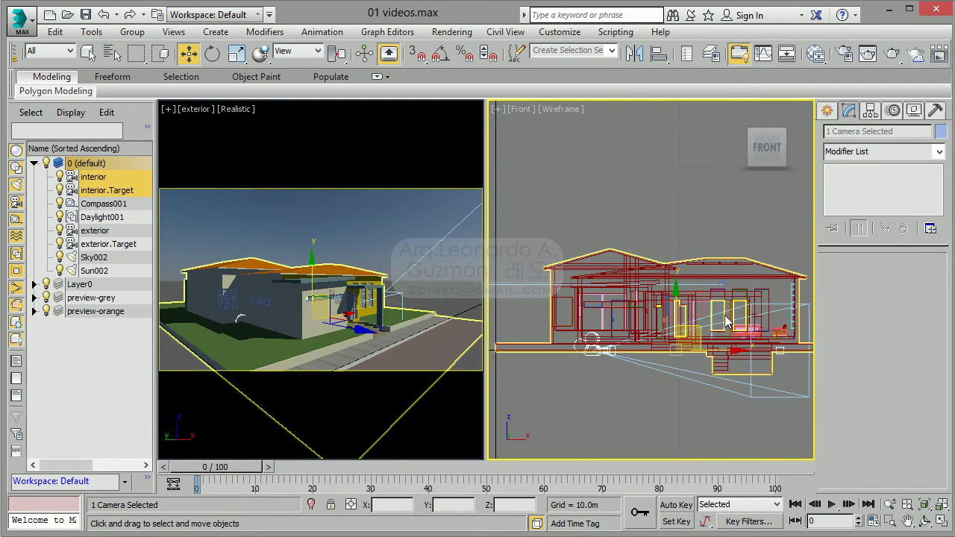
pyautogui.moveTo(675, 290); pyautogui.dragTo(675, 253)
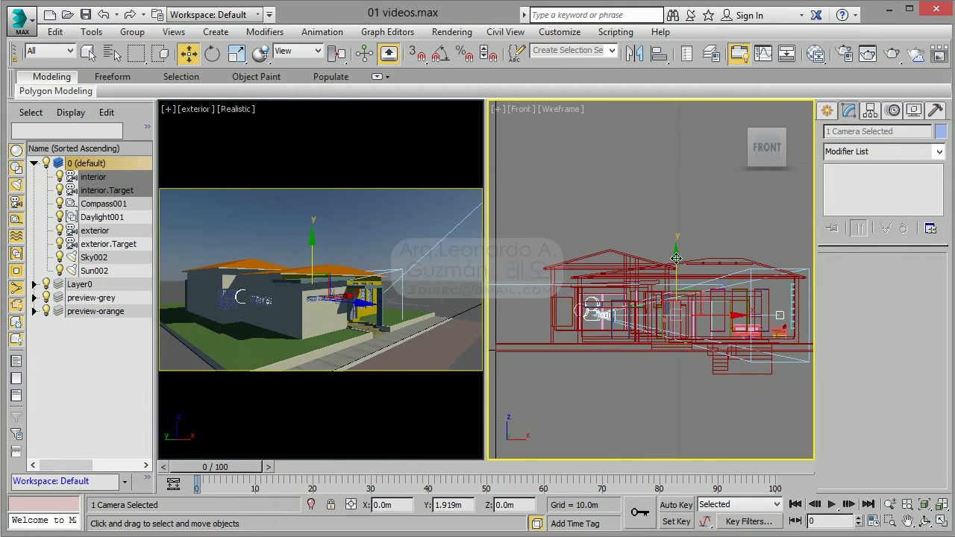
pyautogui.click(188, 109)
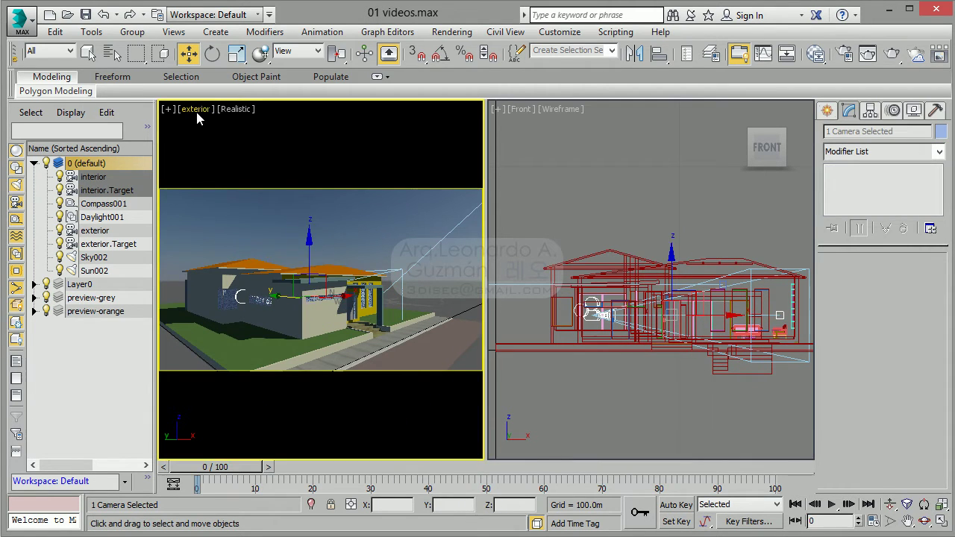
# Show the interior camera's view in the left viewport instead of the exterior camera
pyautogui.click(196, 111)
pyautogui.moveTo(238, 126)
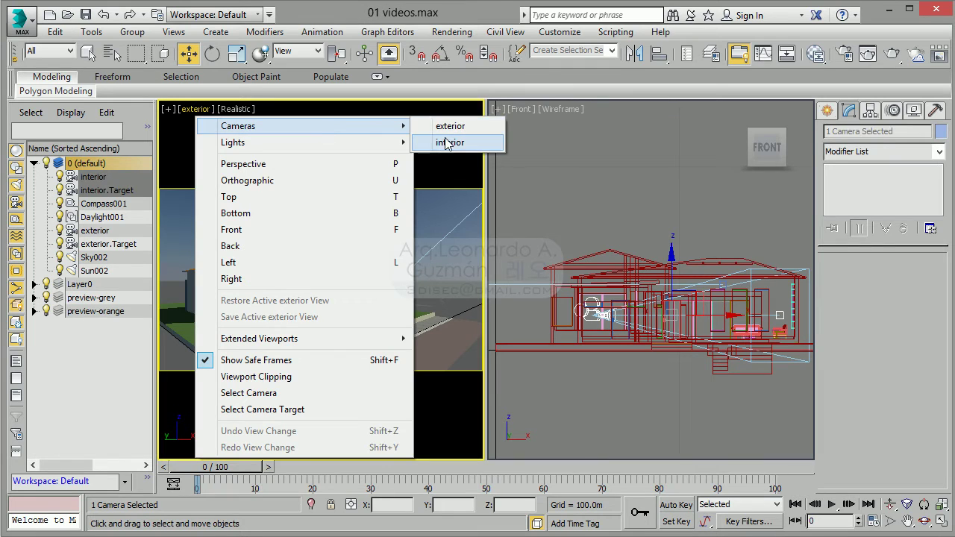
pyautogui.click(442, 146)
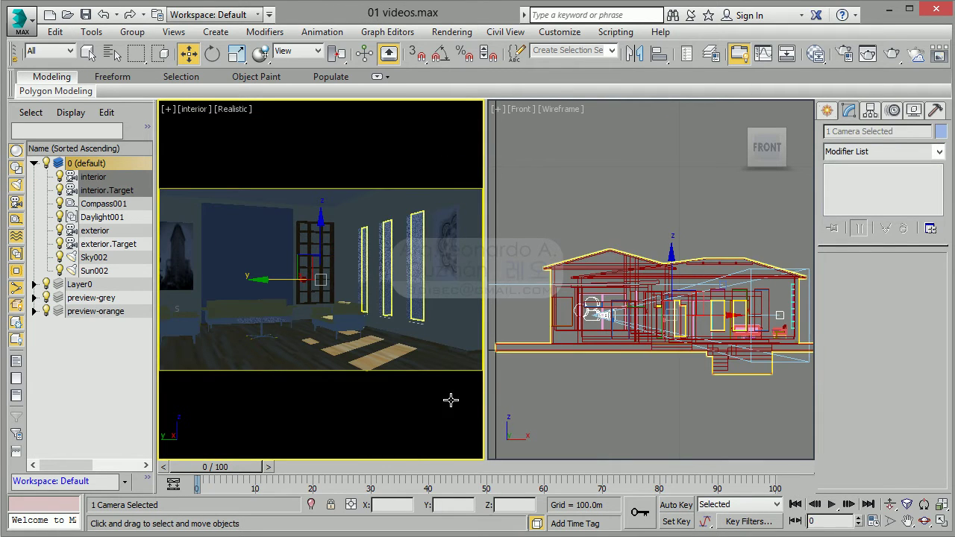
pyautogui.click(632, 209)
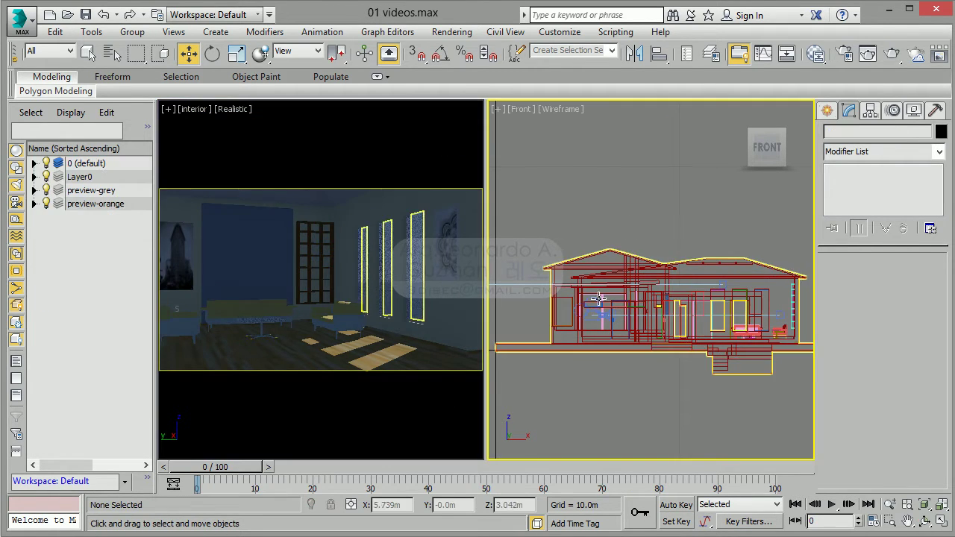
pyautogui.click(592, 314)
pyautogui.click(571, 144)
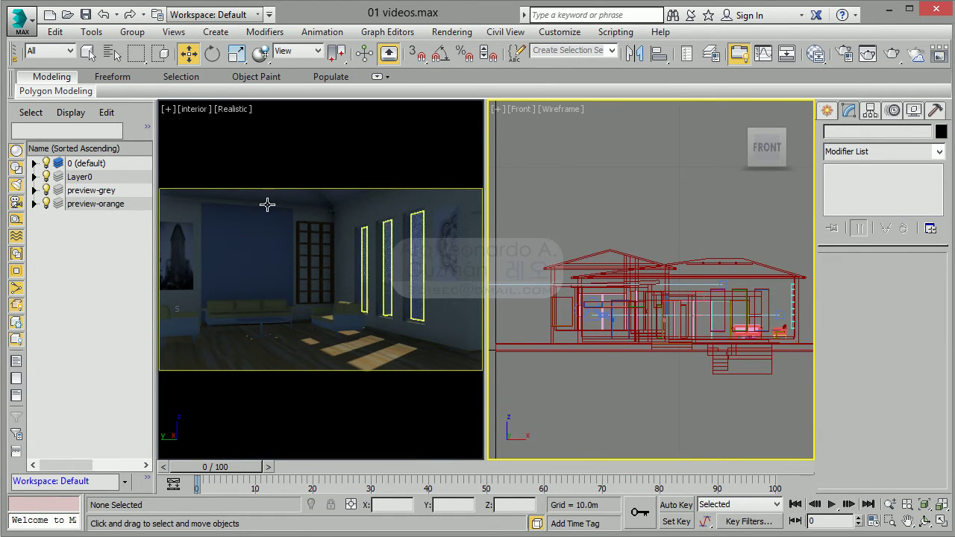
pyautogui.click(591, 314)
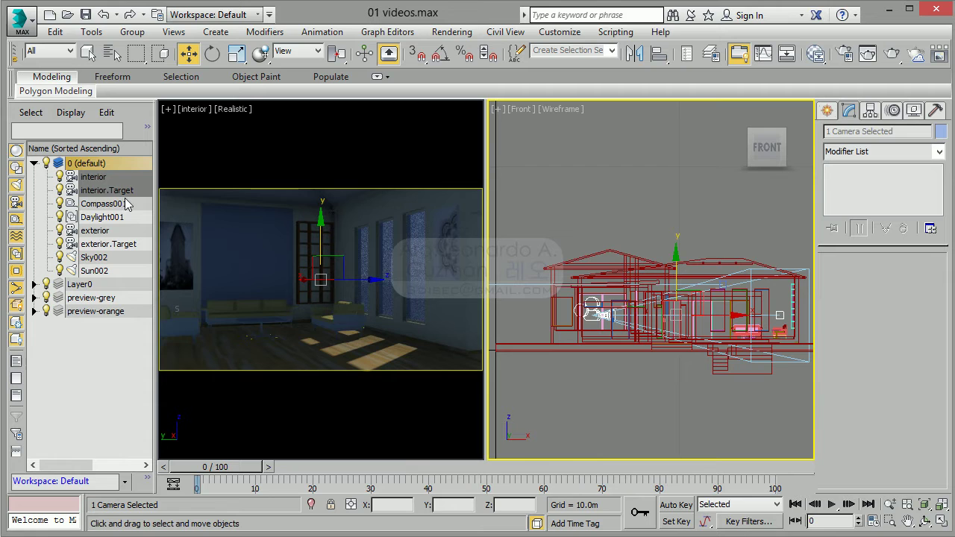
# Set the interior camera to a 20 mm stock lens (FOV 53.405°)
pyautogui.click(95, 179)
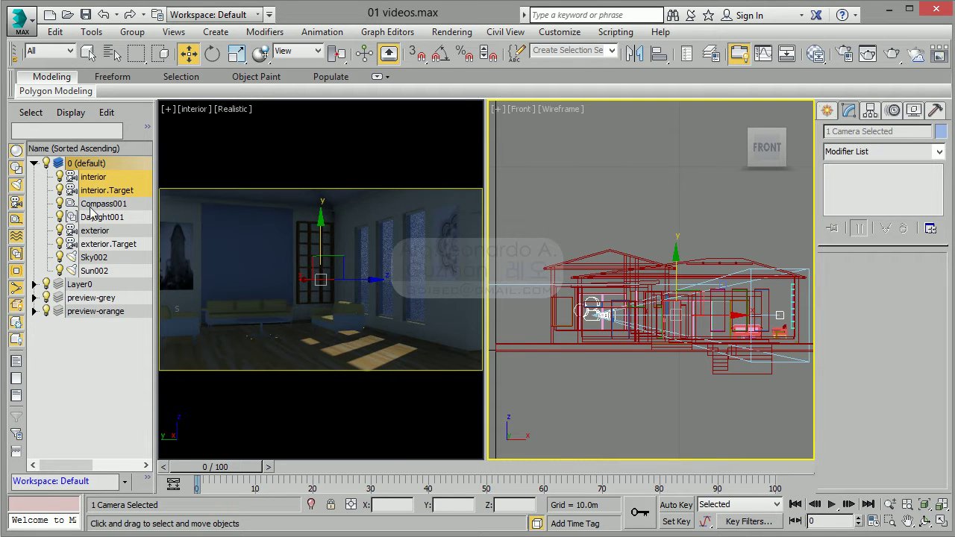
pyautogui.click(94, 217)
pyautogui.click(93, 177)
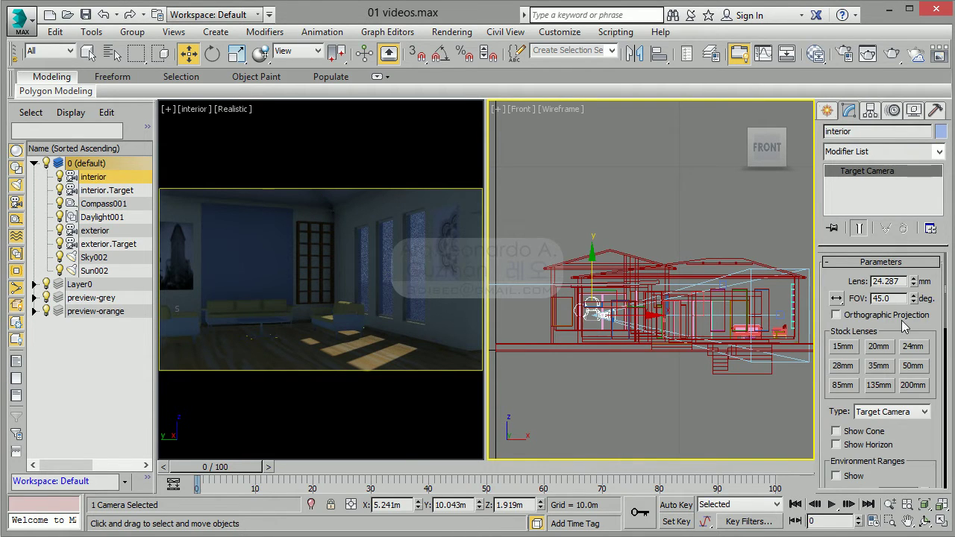
pyautogui.click(913, 347)
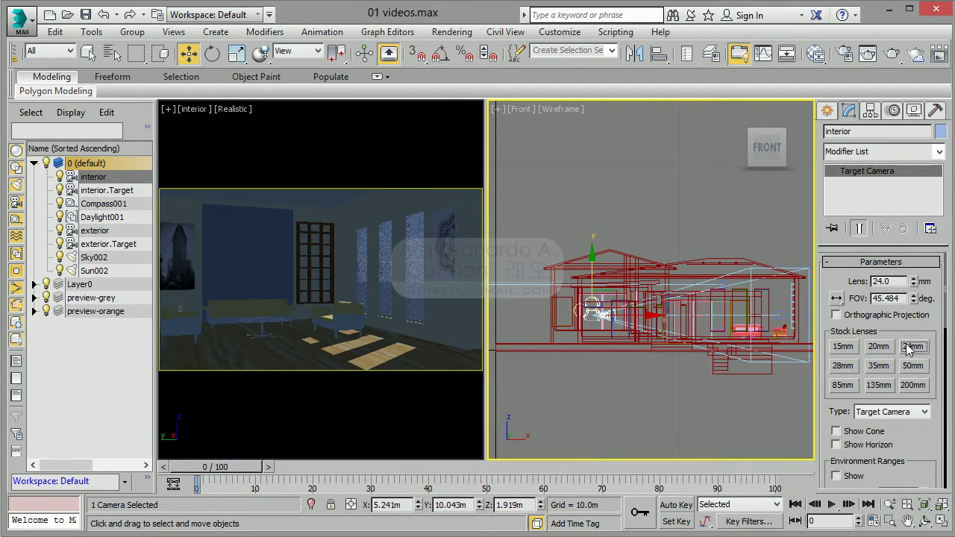
pyautogui.click(879, 347)
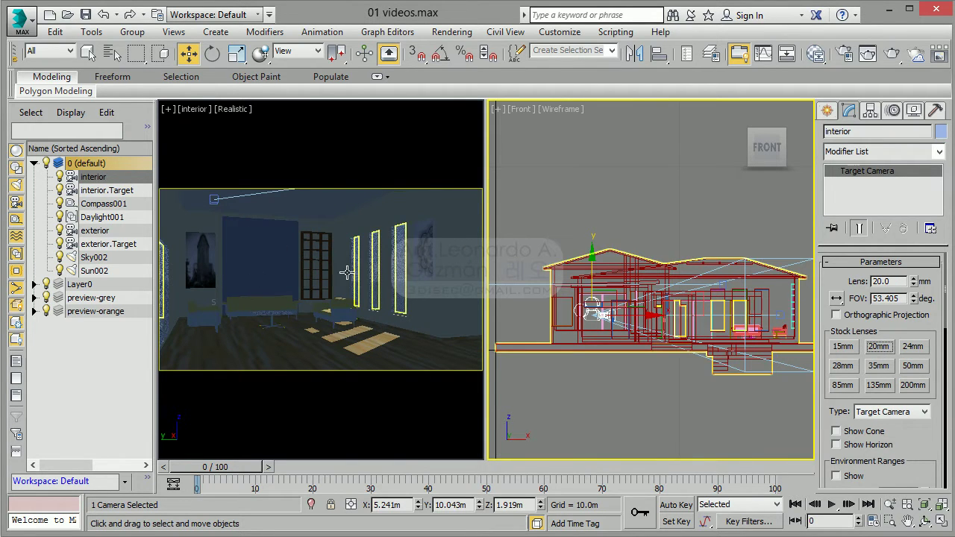
pyautogui.click(584, 195)
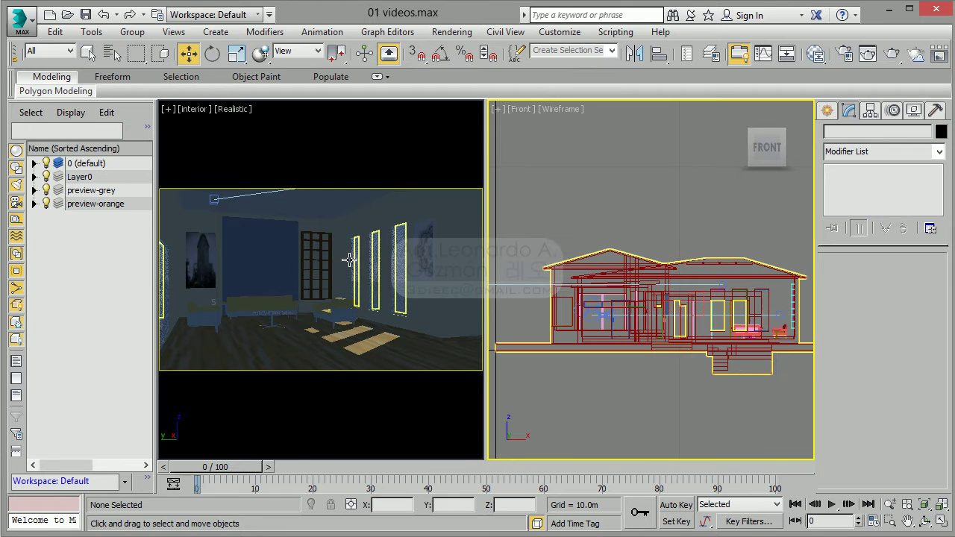
# Open Render Setup with F10 and render the interior camera view with mental ray
pyautogui.click(815, 56)
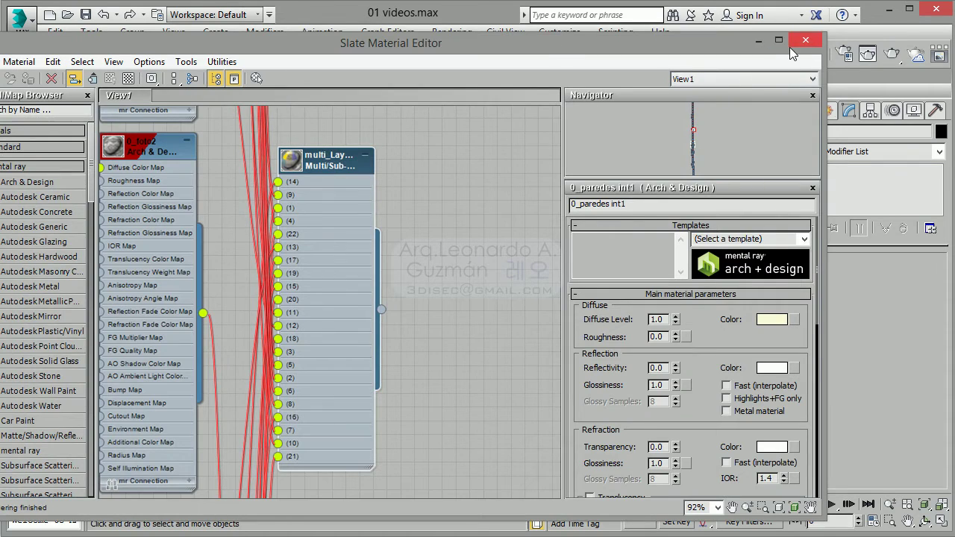
pyautogui.click(805, 40)
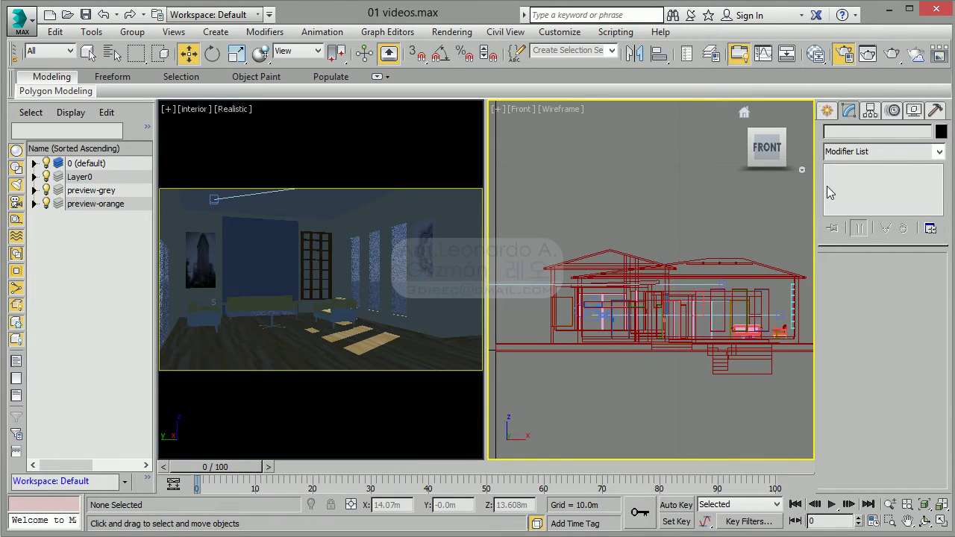
pyautogui.press('F10')
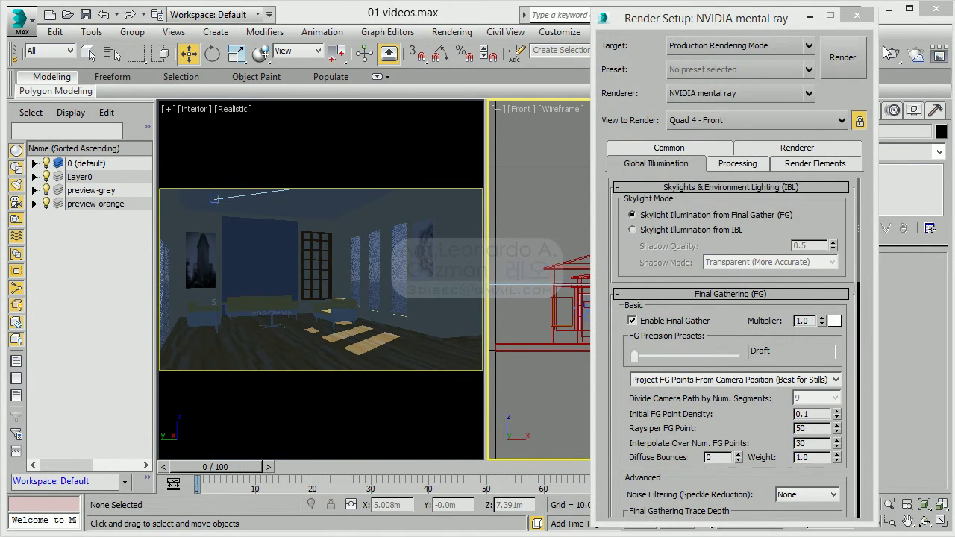
pyautogui.click(851, 58)
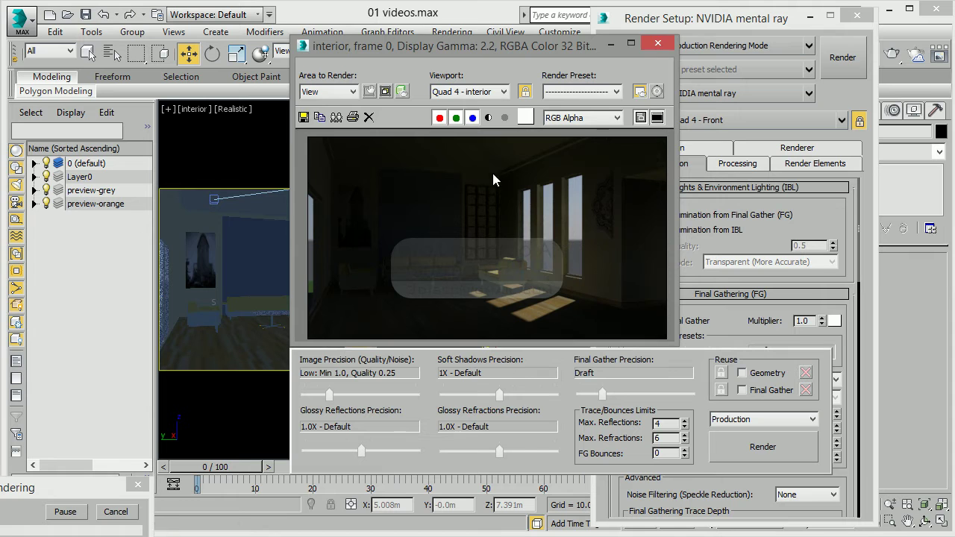
# Clone the rendered frame window and close the original render window
pyautogui.moveTo(513, 53); pyautogui.dragTo(392, 11)
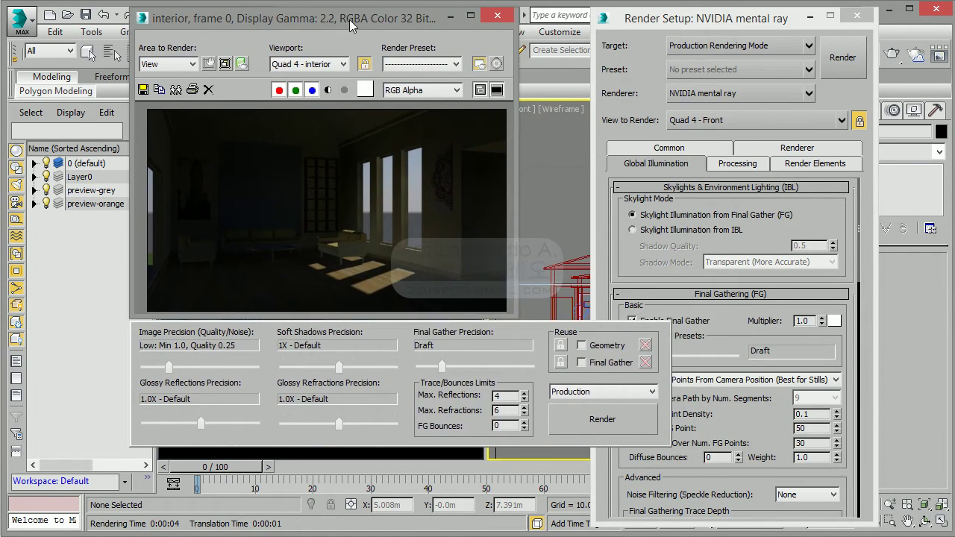
pyautogui.moveTo(392, 11); pyautogui.dragTo(430, 30)
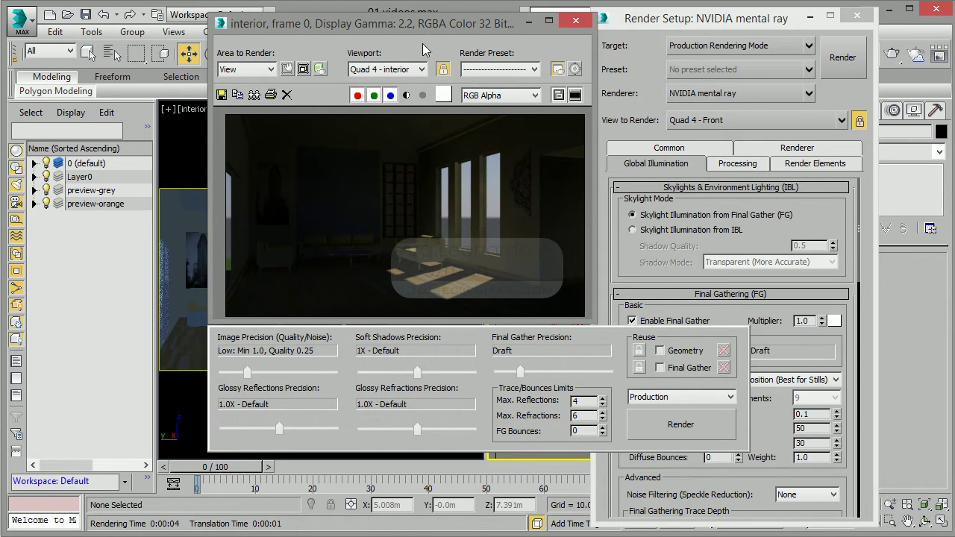
pyautogui.click(254, 95)
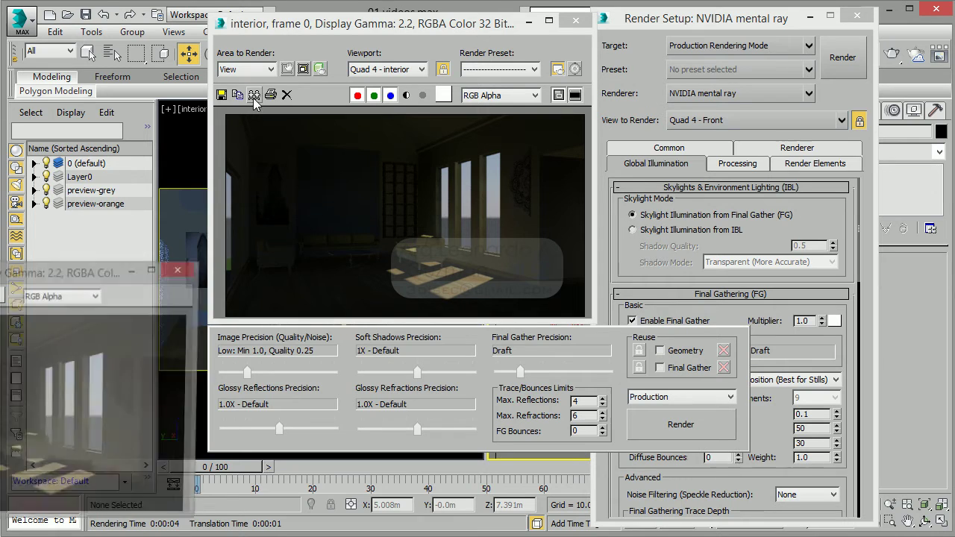
pyautogui.moveTo(87, 279); pyautogui.dragTo(289, 282)
pyautogui.click(575, 20)
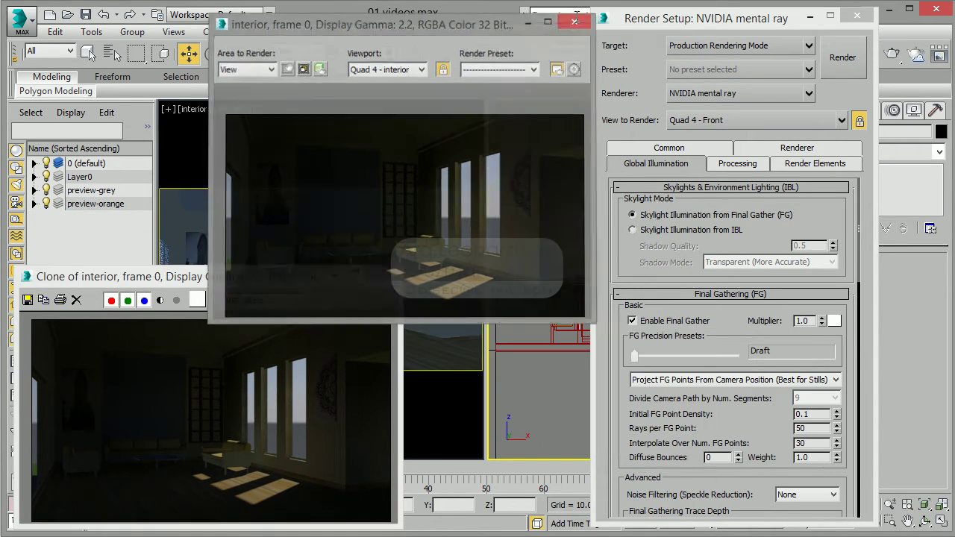
# Enable Photon Mapping (GI) under Caustics & Photon Mapping and re-render the interior
pyautogui.click(664, 149)
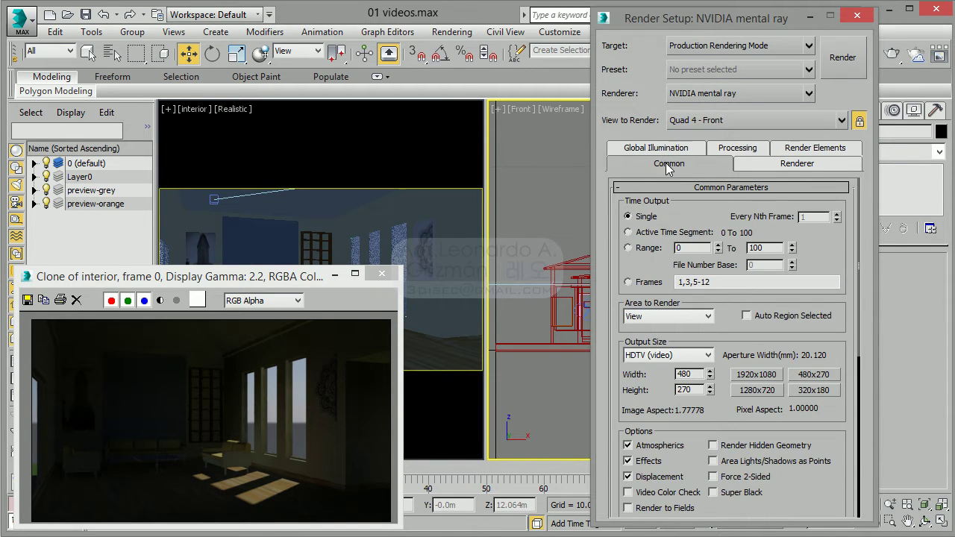
pyautogui.click(656, 148)
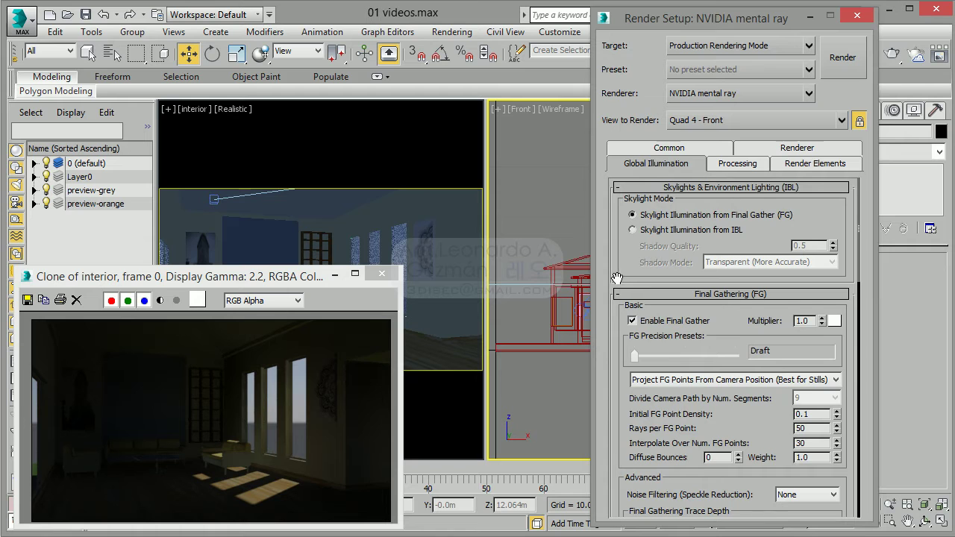
pyautogui.moveTo(617, 277); pyautogui.dragTo(628, 64)
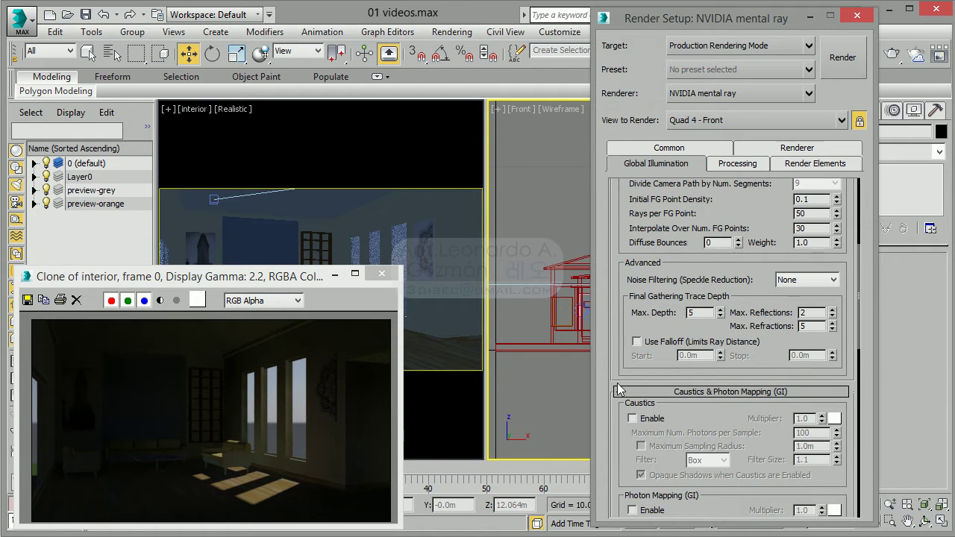
pyautogui.moveTo(858, 262); pyautogui.dragTo(867, 324)
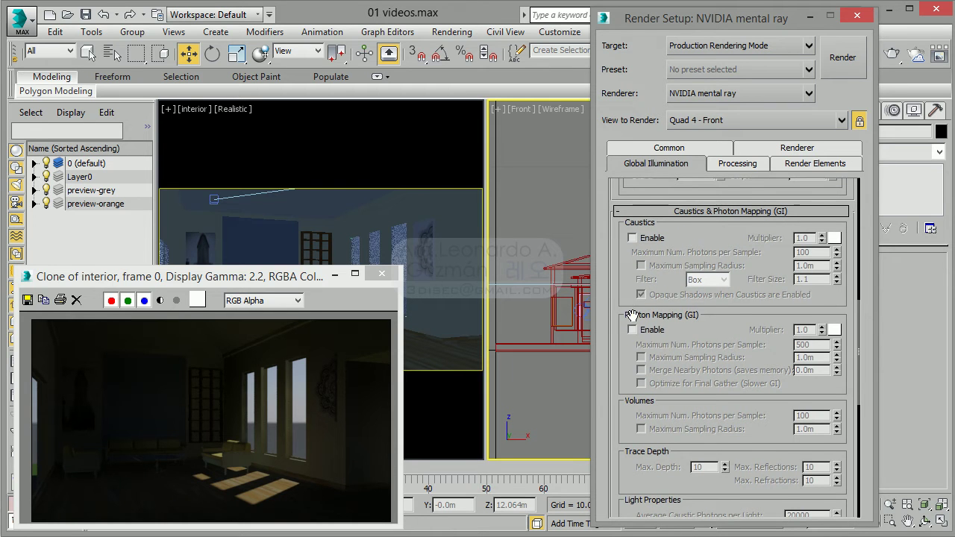
pyautogui.click(632, 331)
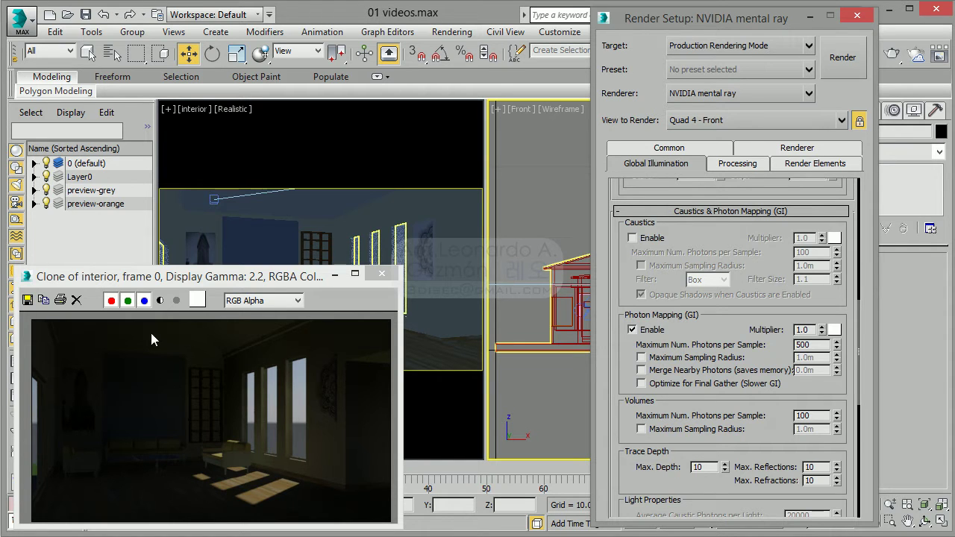
pyautogui.click(842, 57)
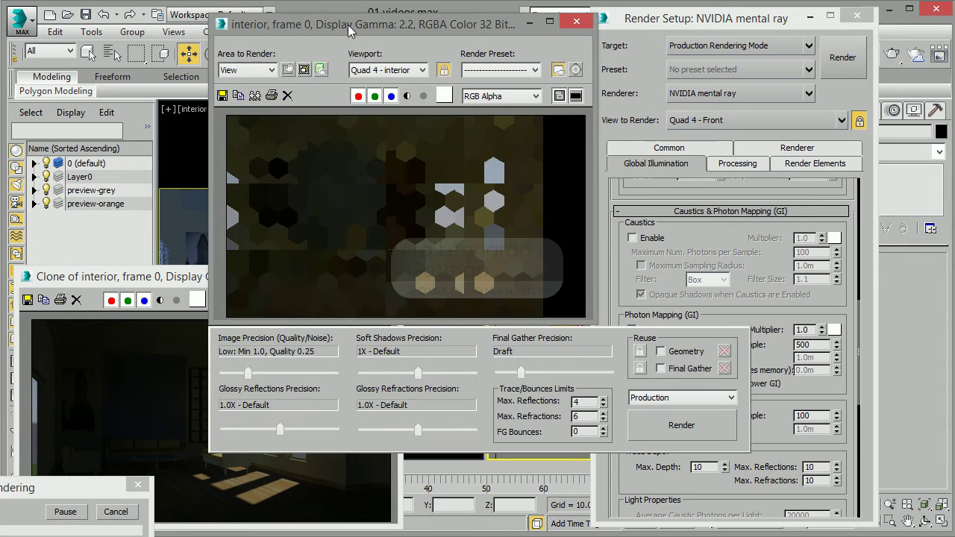
# Replace the old dark clone with a clone of the photon-mapped render, then close Render Setup
pyautogui.moveTo(352, 21); pyautogui.dragTo(574, 86)
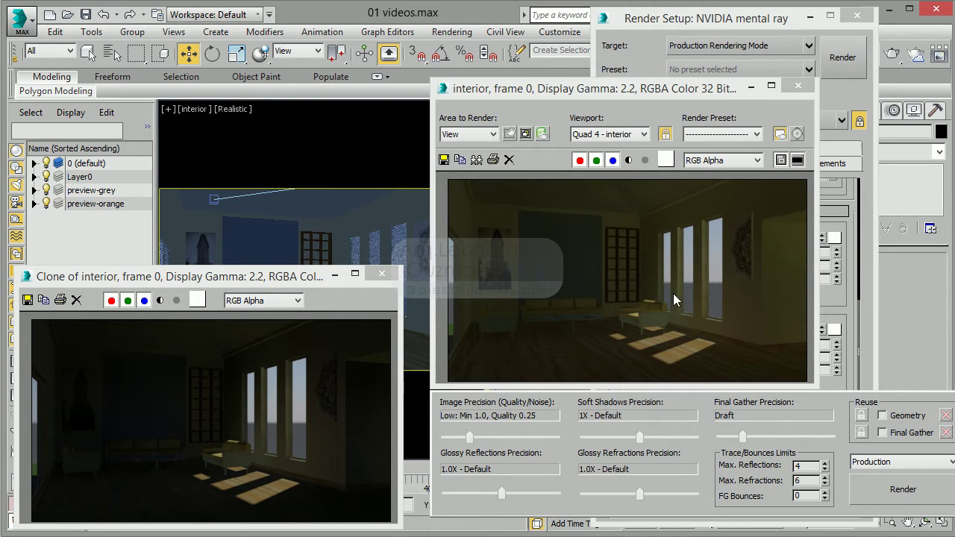
pyautogui.click(383, 276)
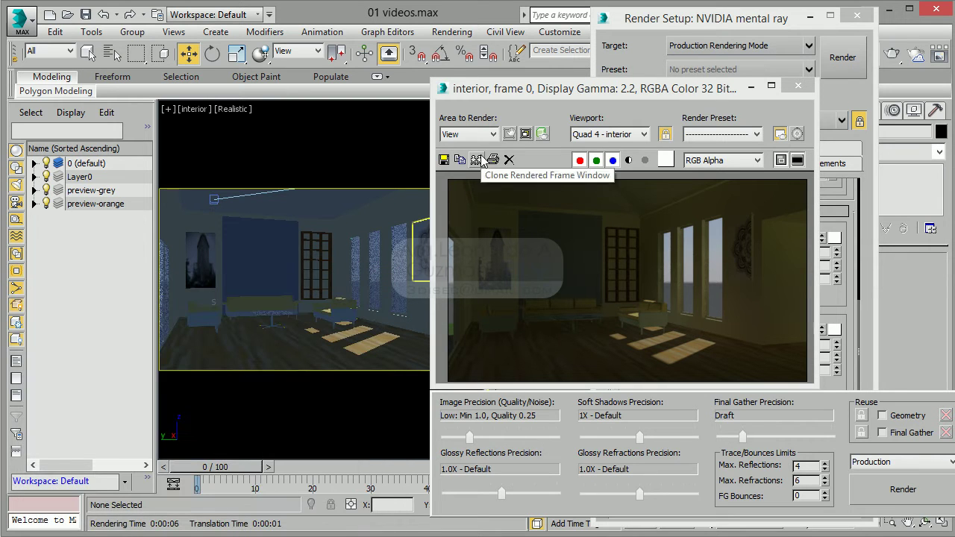
pyautogui.click(460, 160)
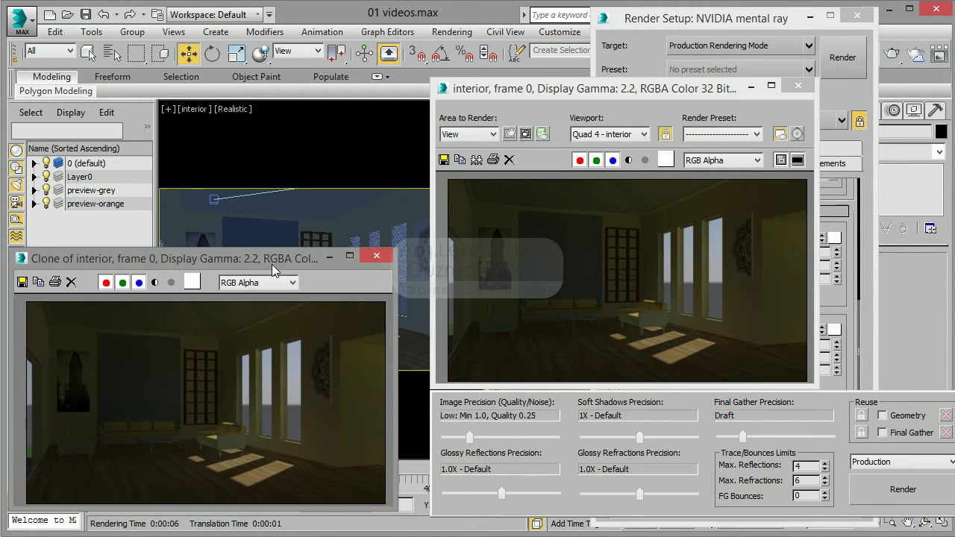
pyautogui.click(797, 85)
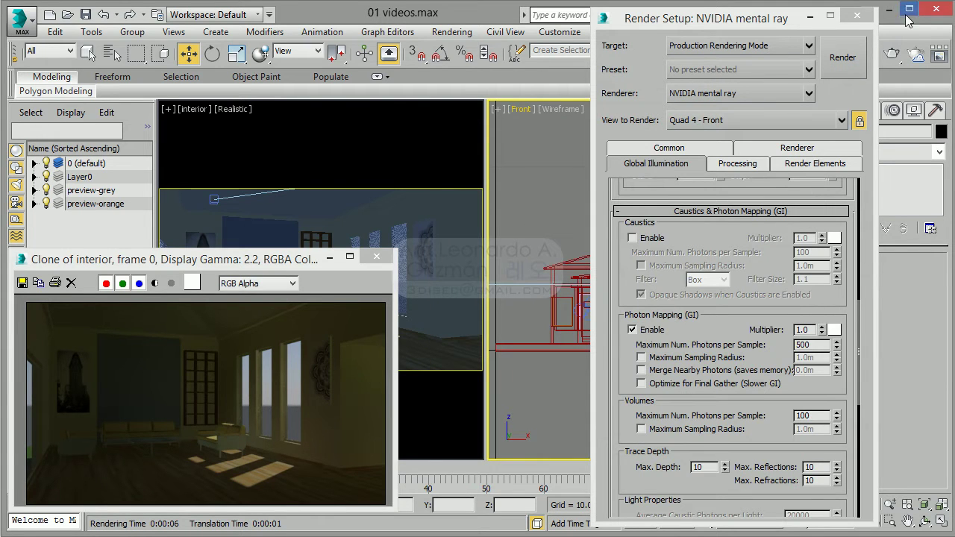
pyautogui.click(857, 15)
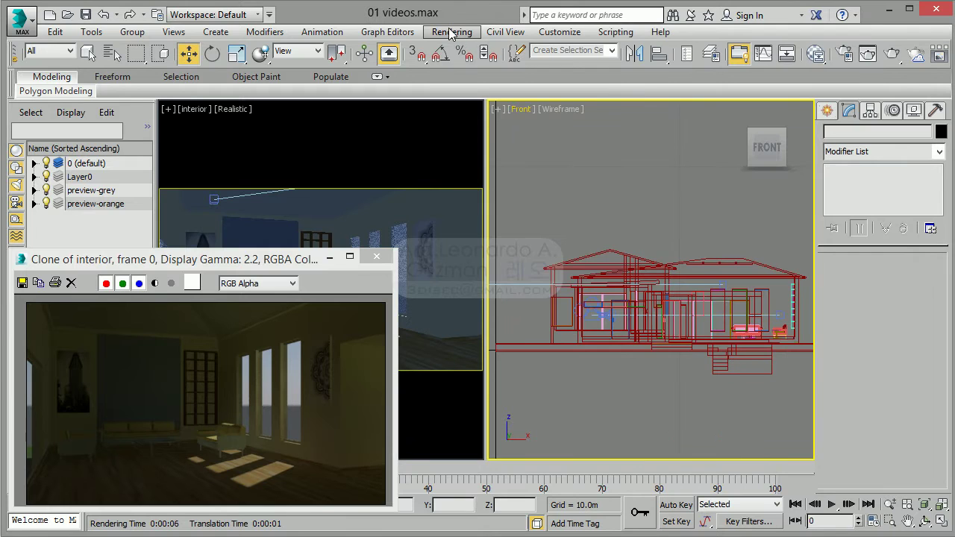
# Open Environment and Effects and preview the interior under mr Photographic Exposure Control at EV 15.0
pyautogui.click(451, 32)
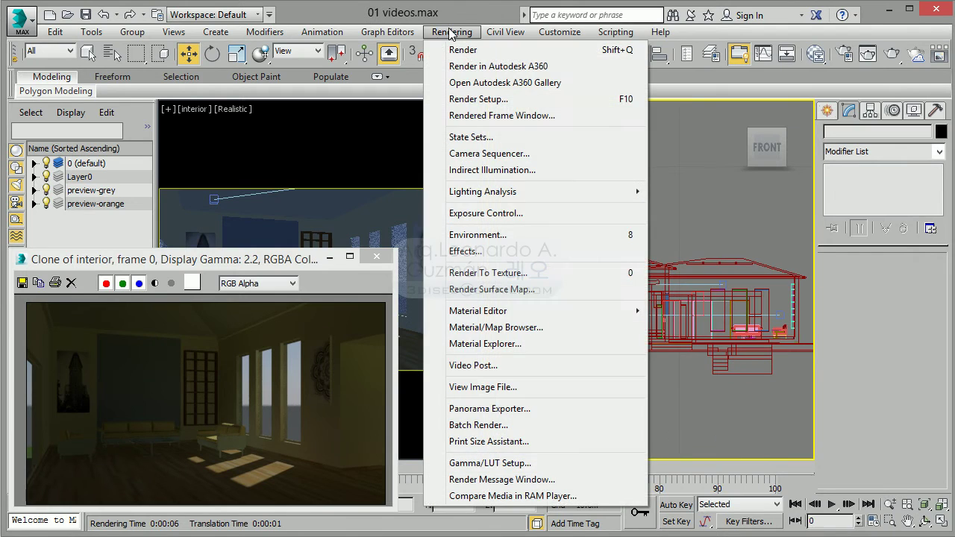
pyautogui.click(495, 233)
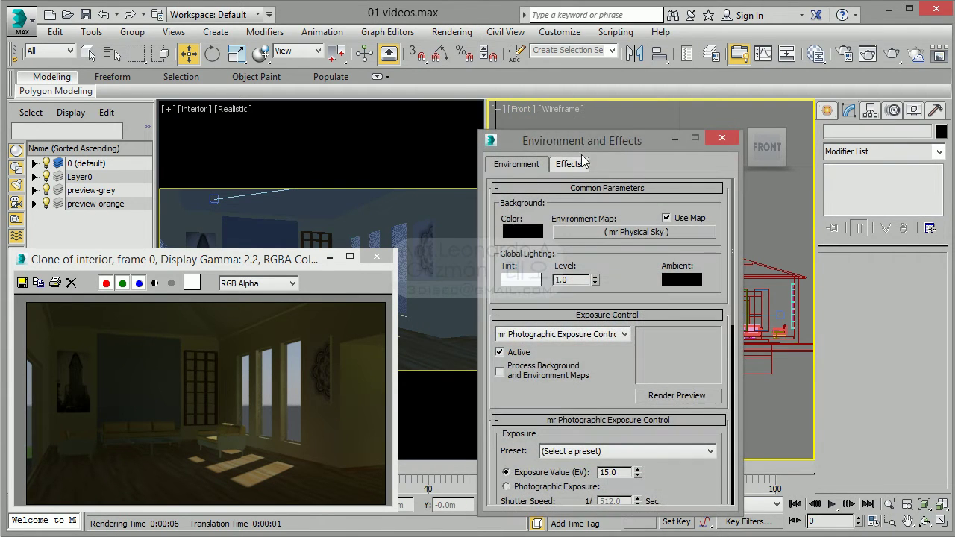
pyautogui.moveTo(579, 79); pyautogui.dragTo(598, 54)
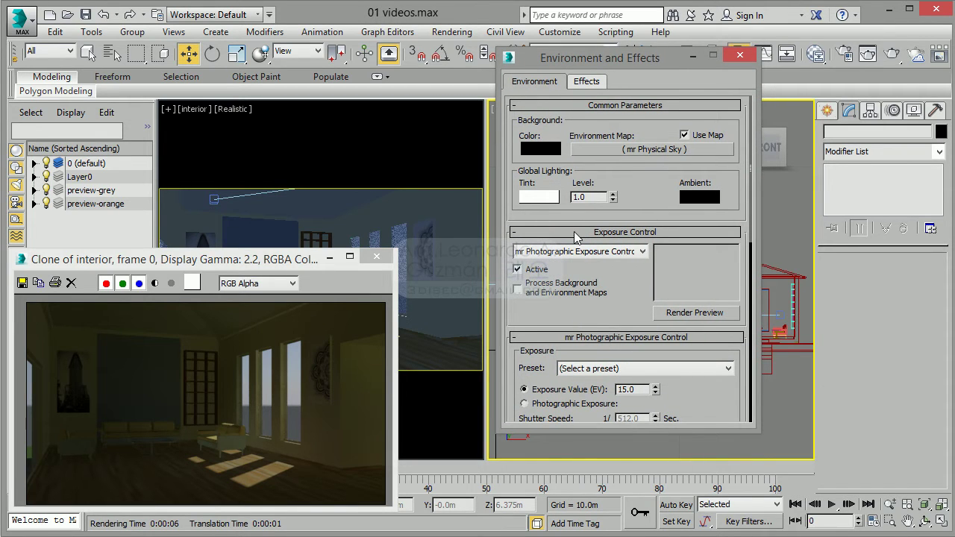
pyautogui.moveTo(543, 310); pyautogui.dragTo(558, 203)
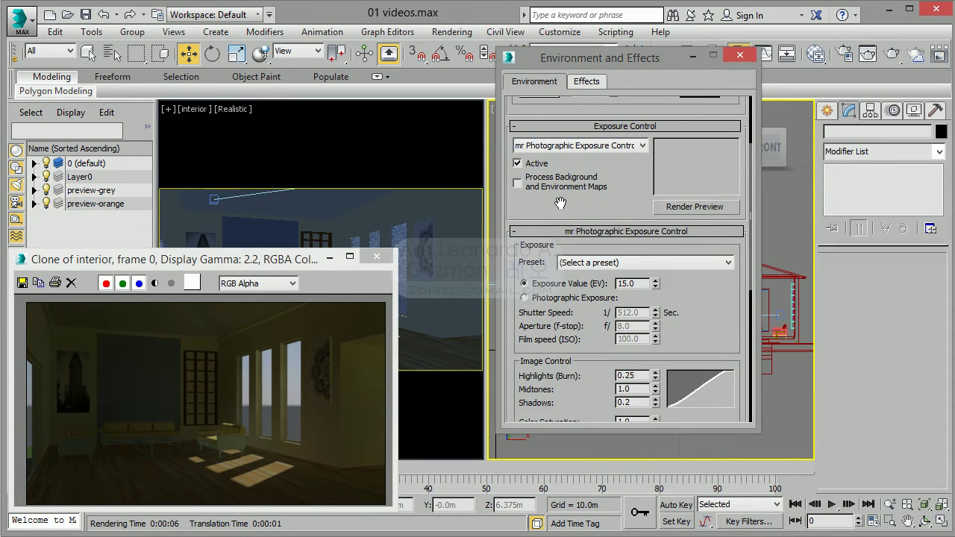
pyautogui.click(675, 209)
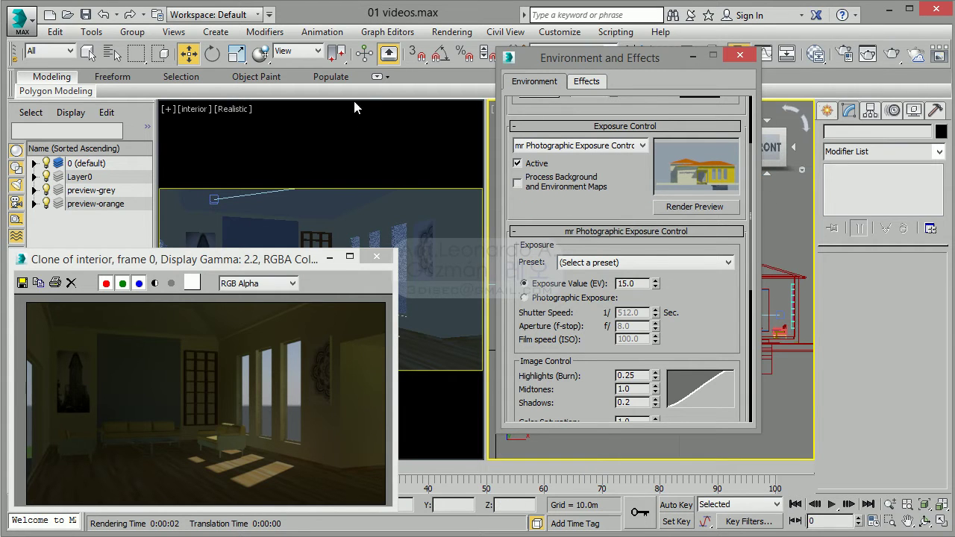
pyautogui.click(347, 128)
pyautogui.click(669, 208)
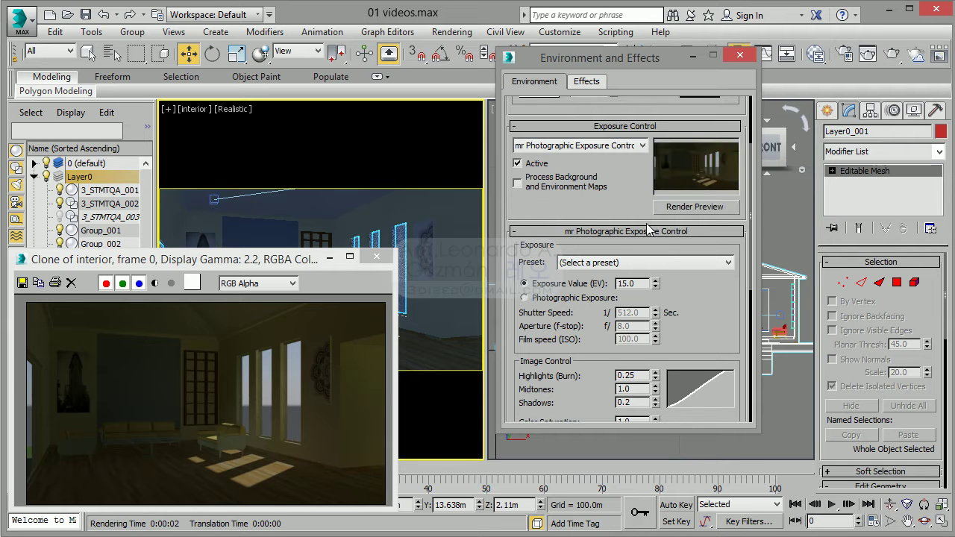
pyautogui.moveTo(565, 207); pyautogui.dragTo(559, 152)
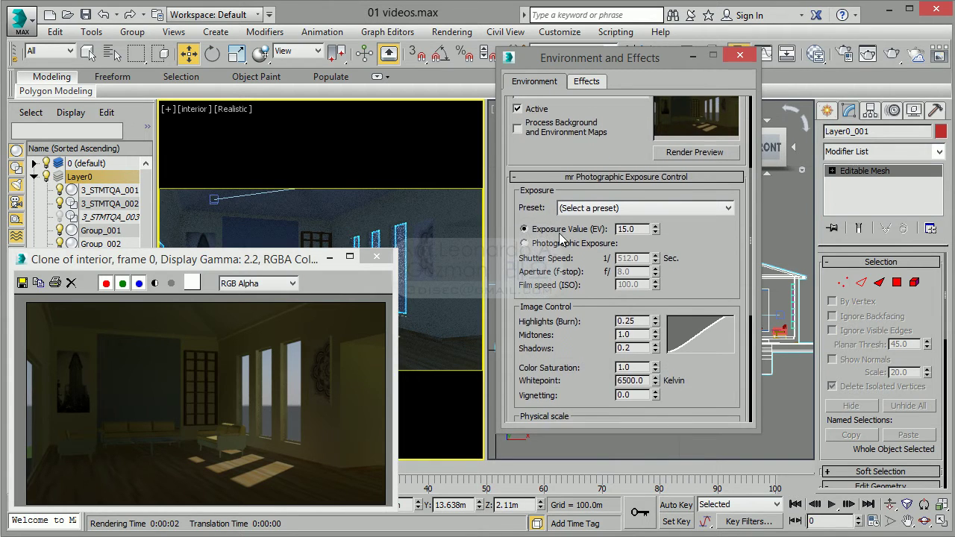
# Apply the Physically Based Lighting, Indoor Daylight exposure preset (EV 10.0) to brighten the preview
pyautogui.click(614, 213)
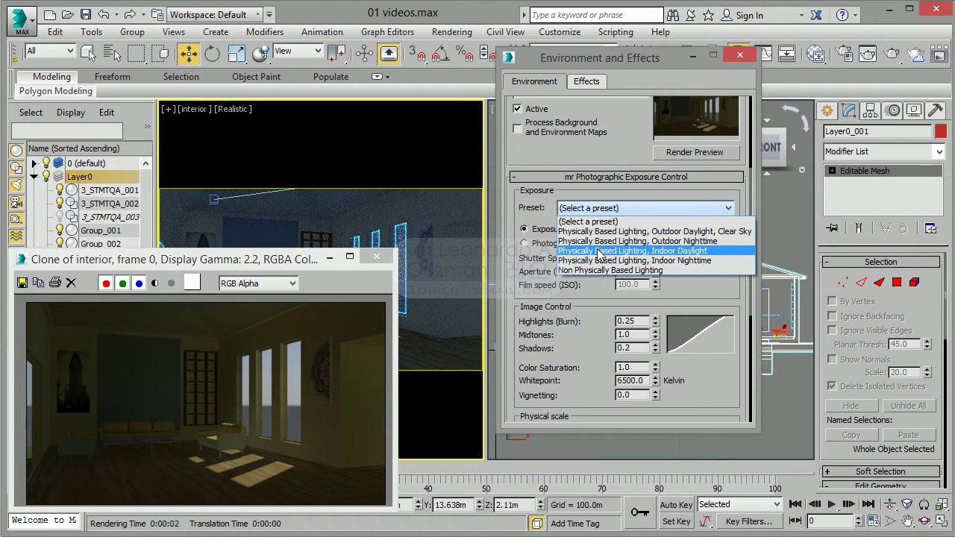
pyautogui.click(660, 253)
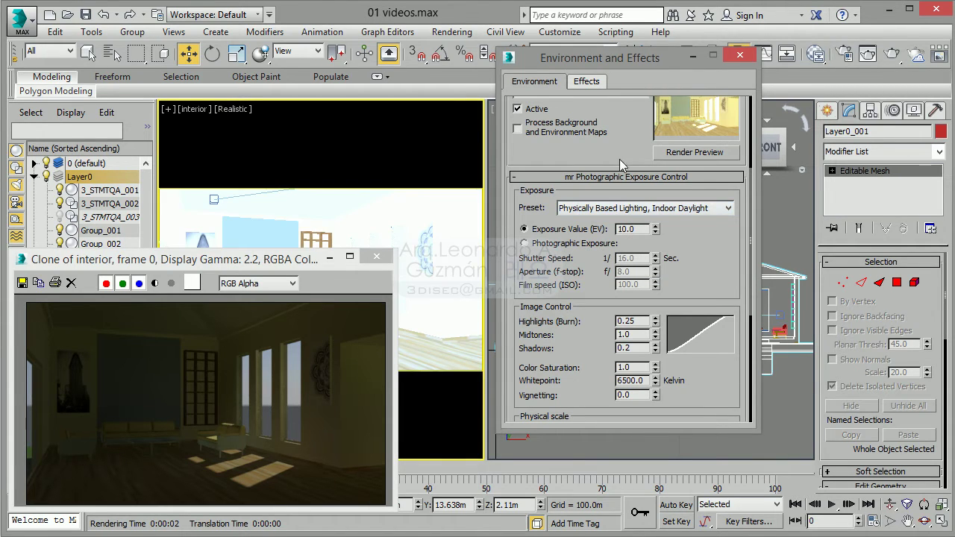
pyautogui.moveTo(630, 64); pyautogui.dragTo(630, 159)
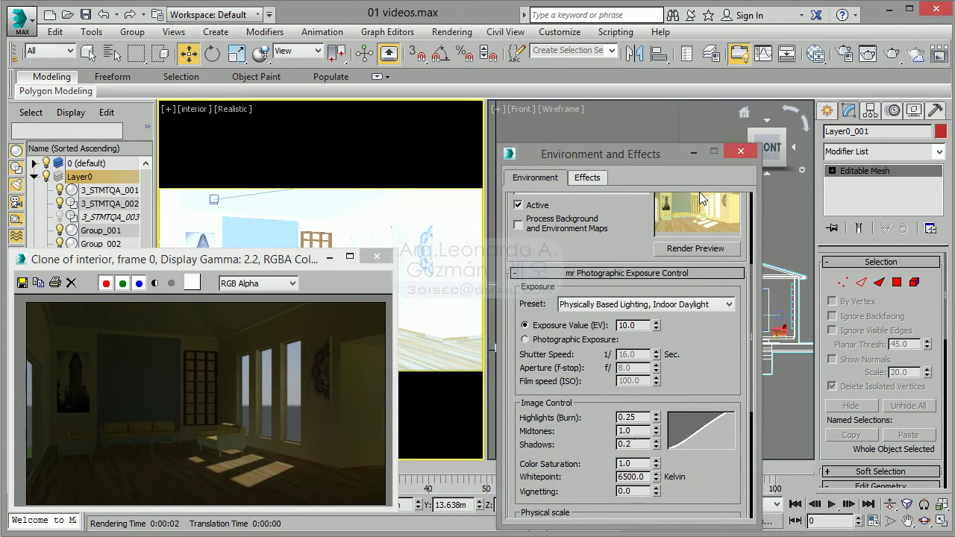
pyautogui.scroll(3, 749, 382)
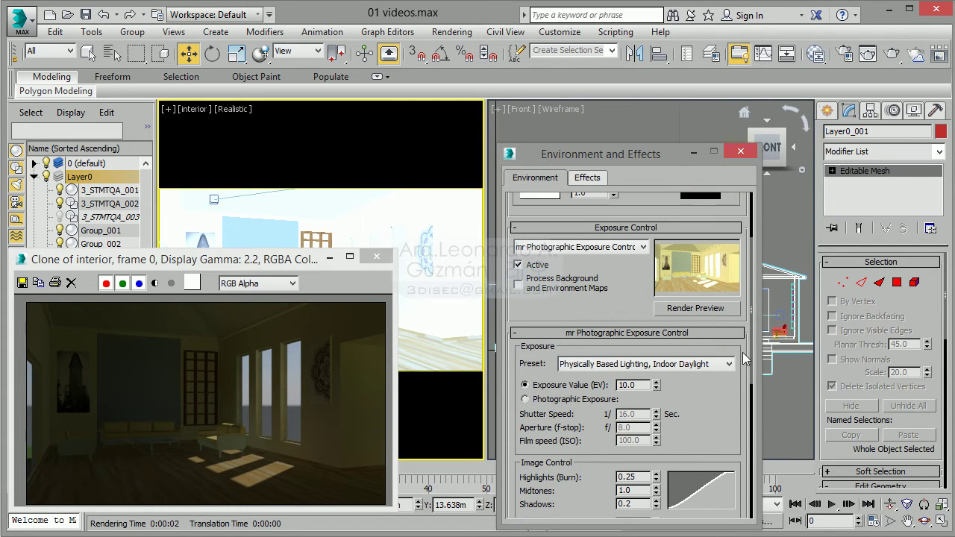
pyautogui.moveTo(621, 152); pyautogui.dragTo(667, 71)
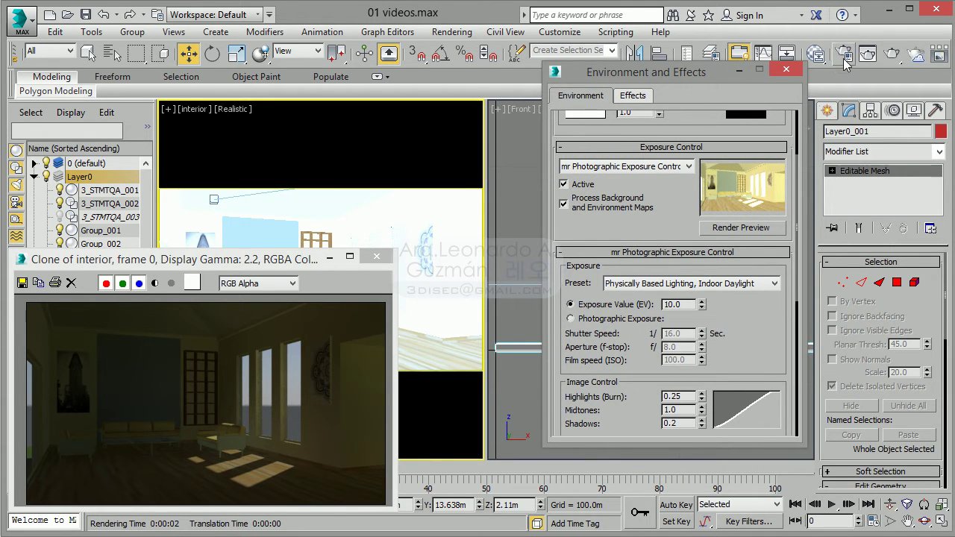
# Render a test frame, then set the mr Photographic Exposure Value to 12.5 EV
pyautogui.click(892, 56)
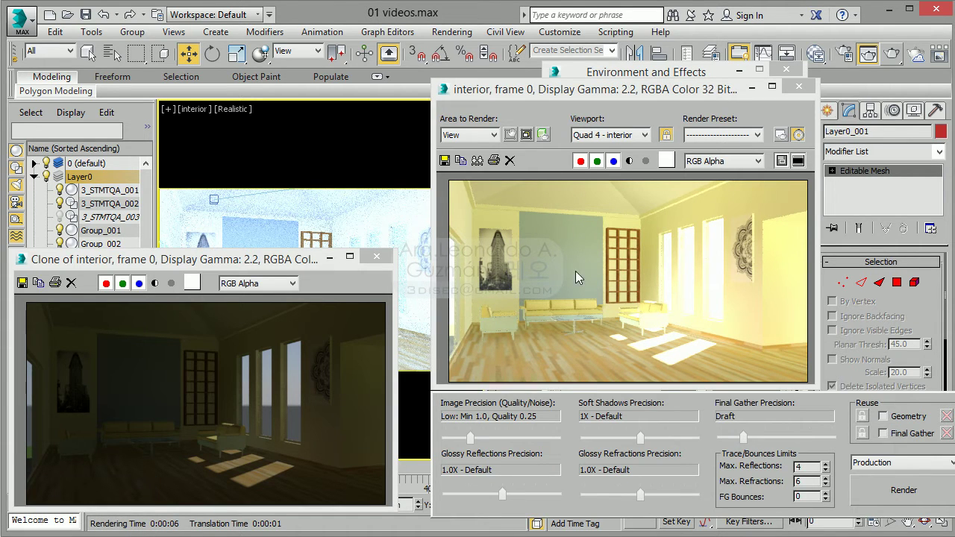
pyautogui.click(799, 86)
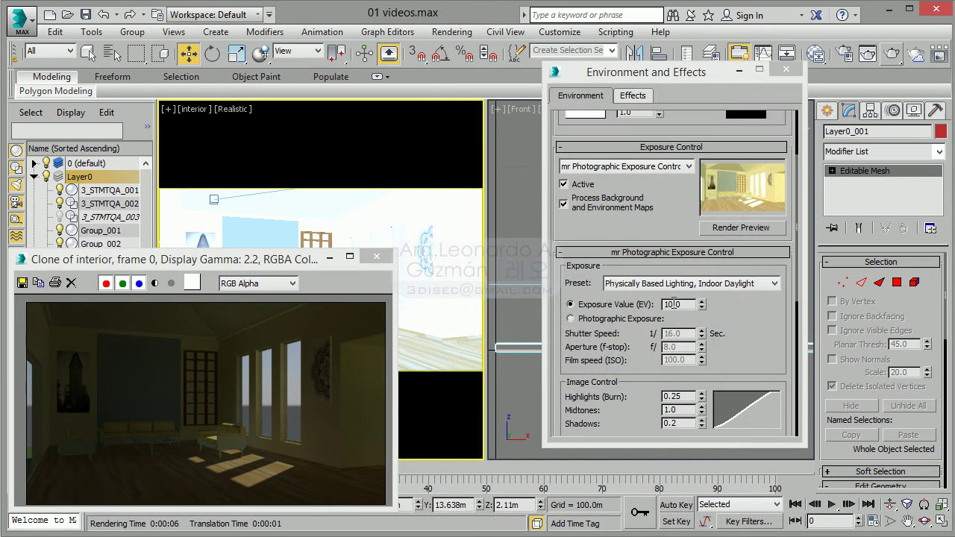
pyautogui.click(682, 303)
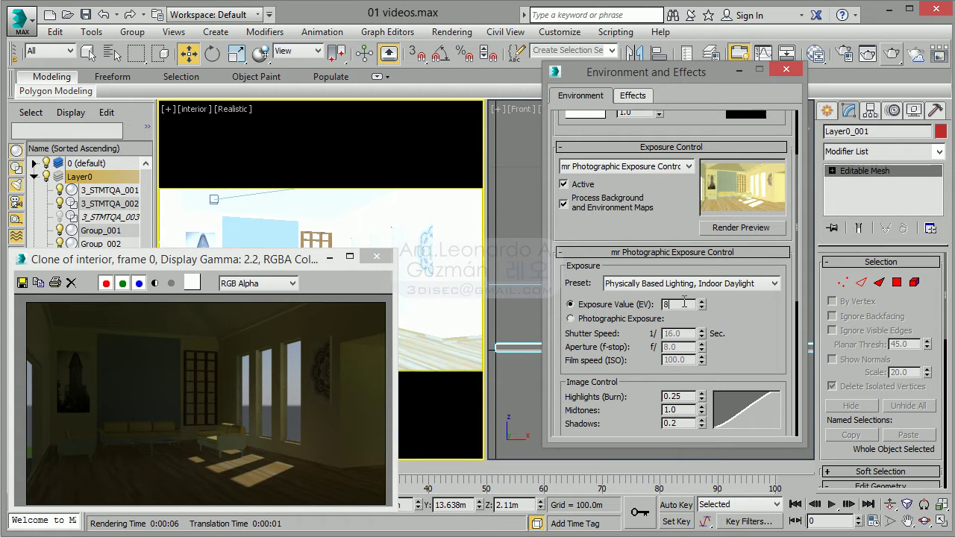
pyautogui.press('Return')
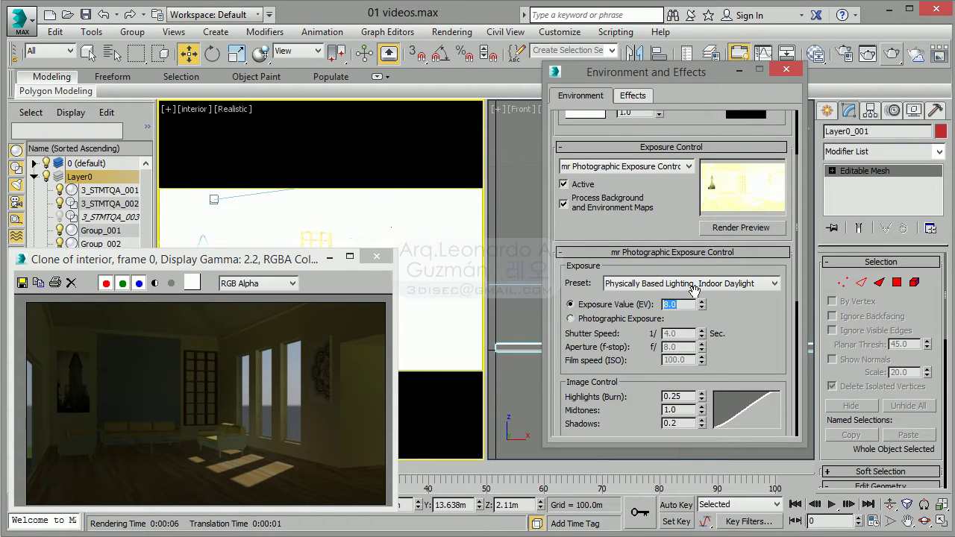
pyautogui.click(703, 303)
pyautogui.click(702, 302)
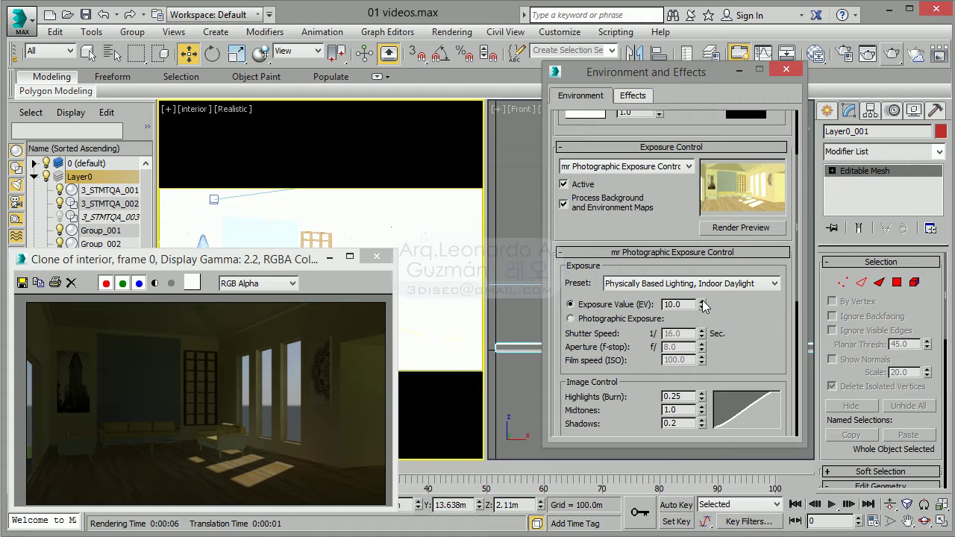
pyautogui.click(702, 302)
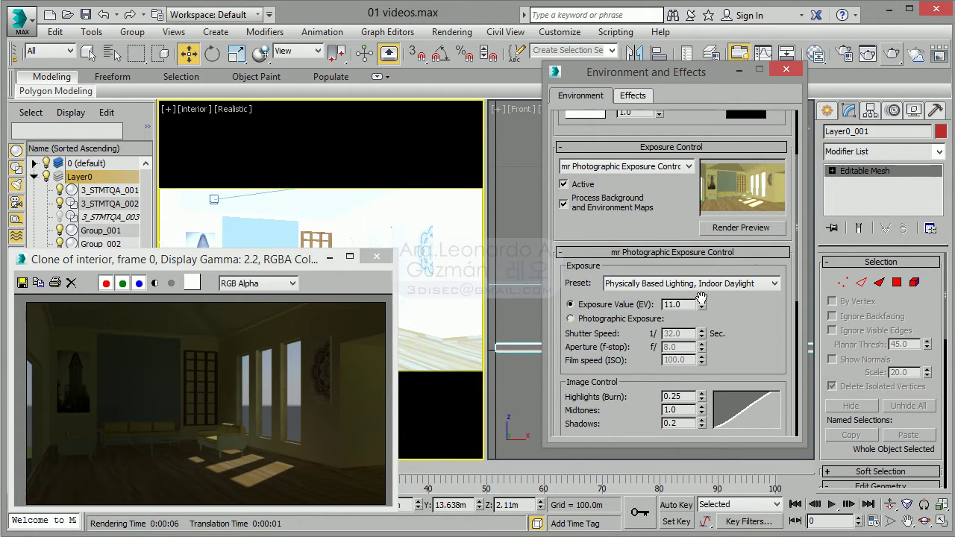
pyautogui.doubleClick(688, 304)
pyautogui.write('12.')
pyautogui.press('Return')
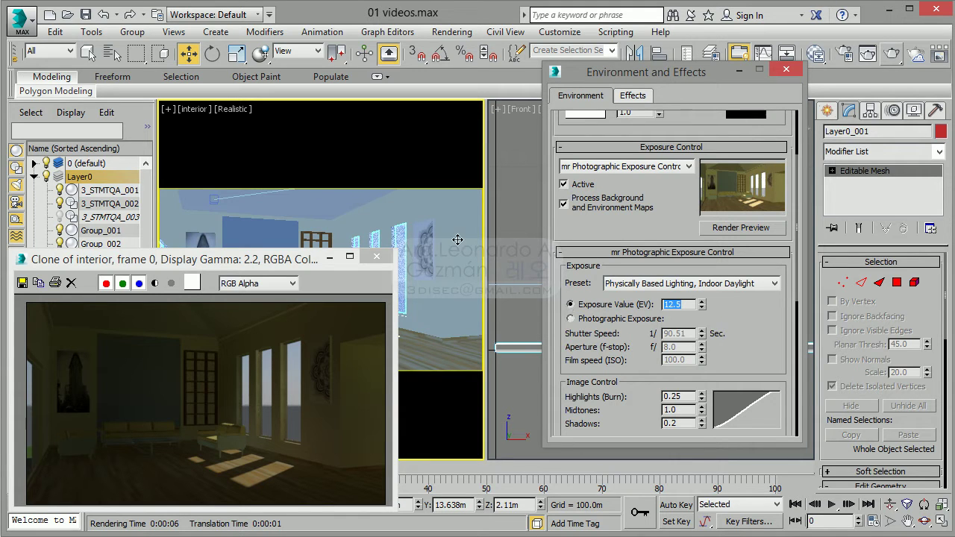
# Render the interior at 12.5 EV and replace the old dark clone with this frame's clone
pyautogui.click(916, 53)
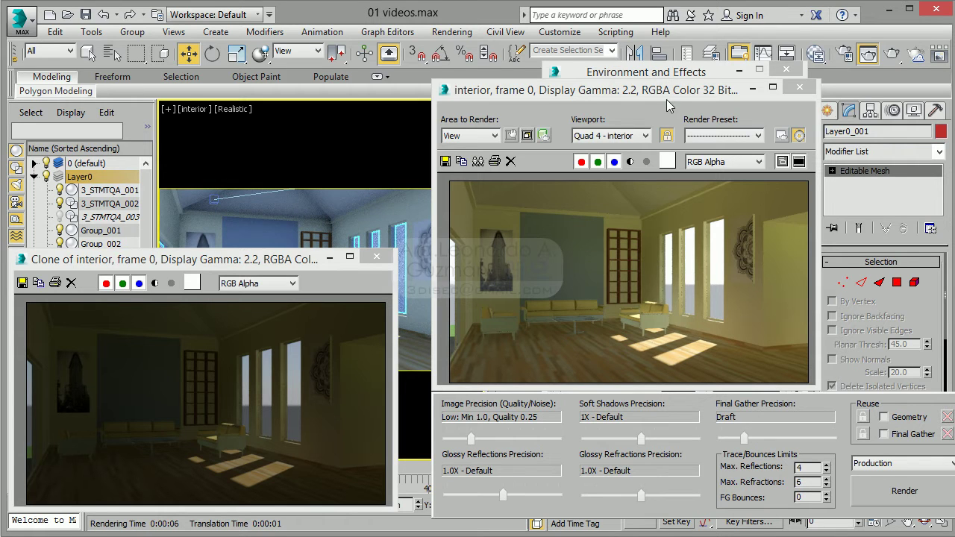
pyautogui.moveTo(655, 93); pyautogui.dragTo(659, 80)
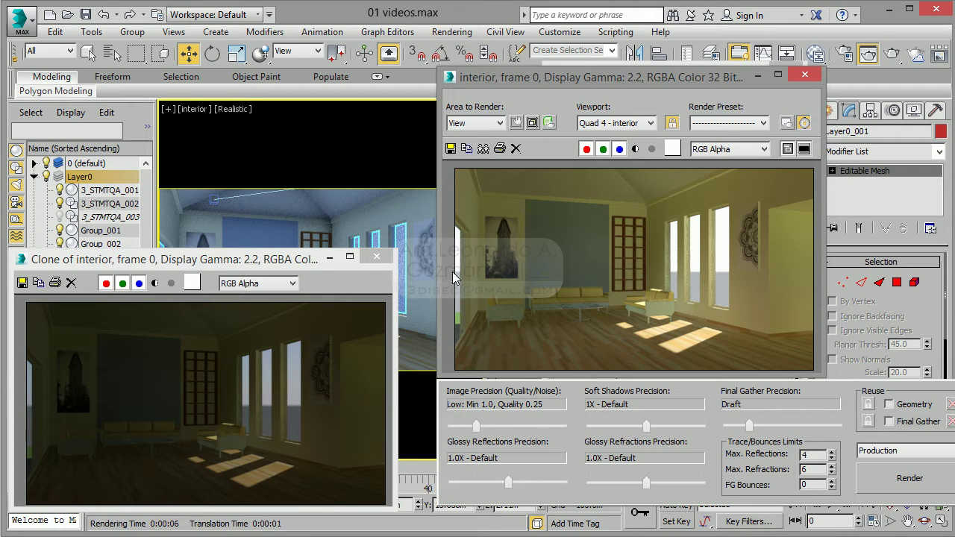
pyautogui.click(491, 149)
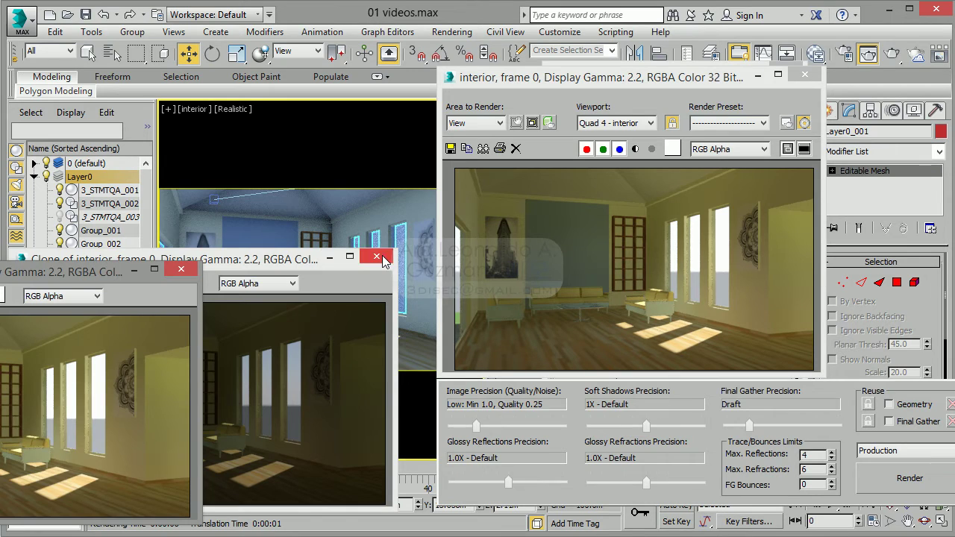
pyautogui.click(383, 258)
pyautogui.moveTo(27, 279); pyautogui.dragTo(227, 258)
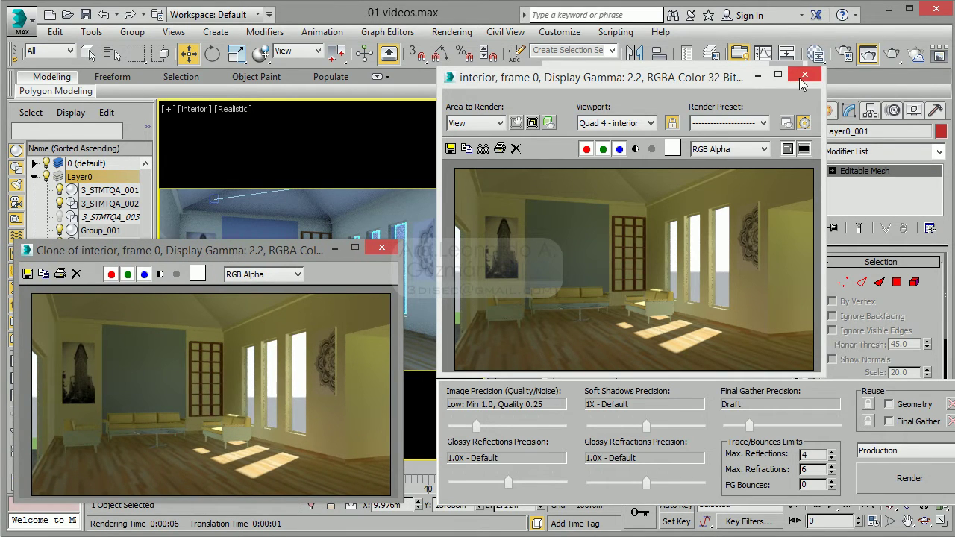
# Close the render window and the Environment and Effects dialog
pyautogui.click(804, 75)
pyautogui.click(787, 70)
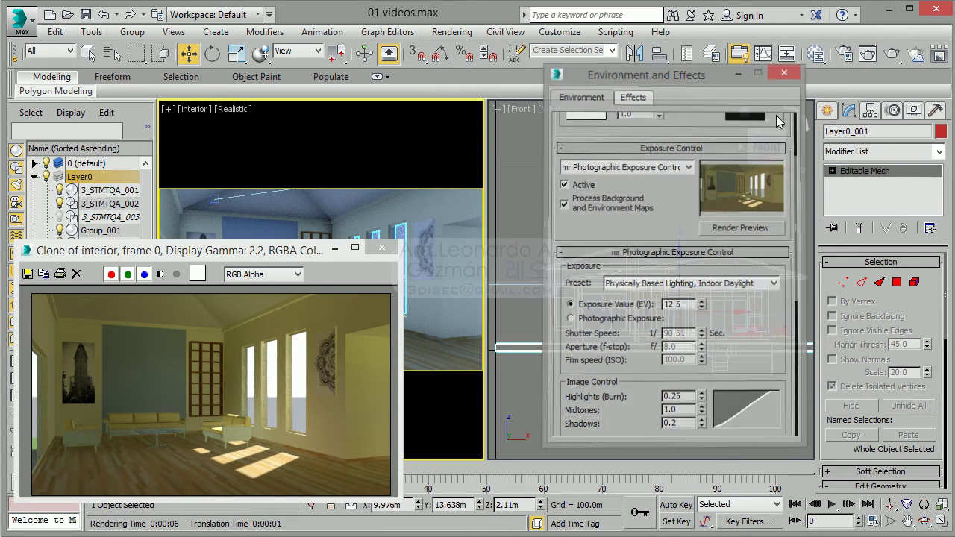
pyautogui.click(591, 216)
# Show the Photometric light types in the Create panel's Lights category
pyautogui.click(827, 111)
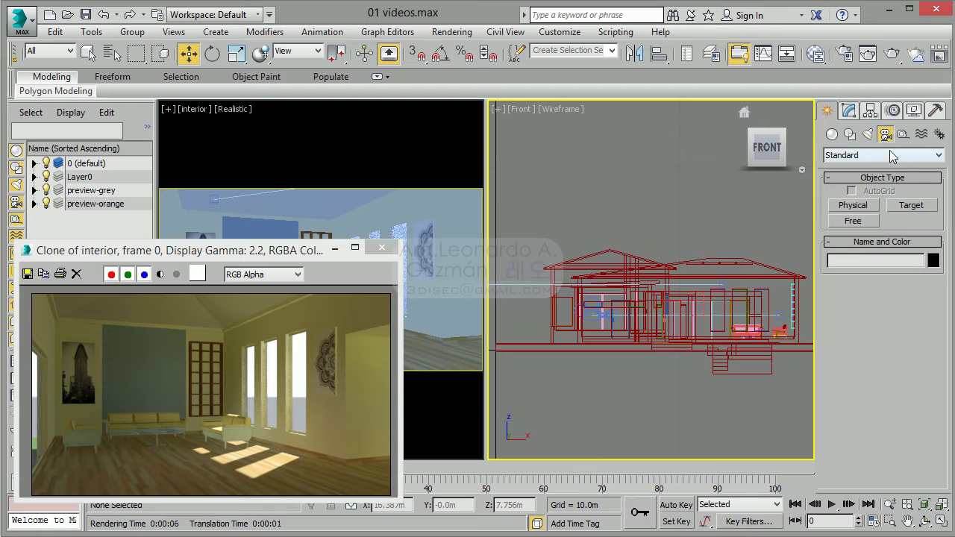
pyautogui.scroll(3, 655, 257)
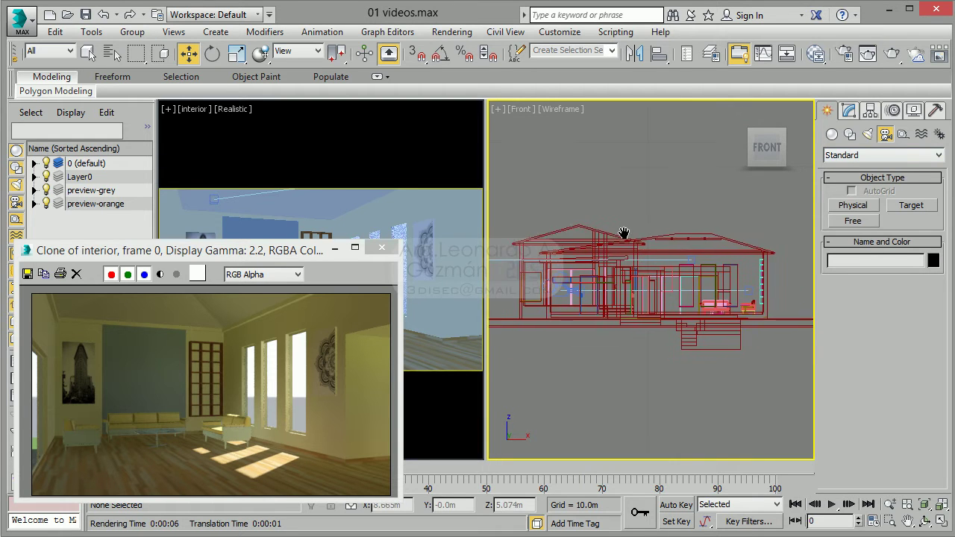
pyautogui.moveTo(711, 312); pyautogui.dragTo(659, 259, button='middle')
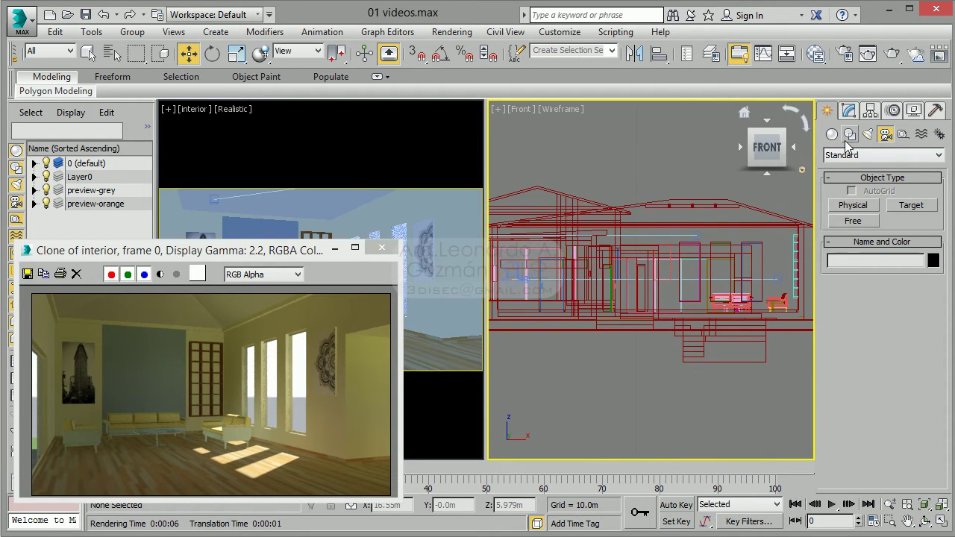
pyautogui.click(871, 159)
pyautogui.click(870, 160)
pyautogui.click(866, 133)
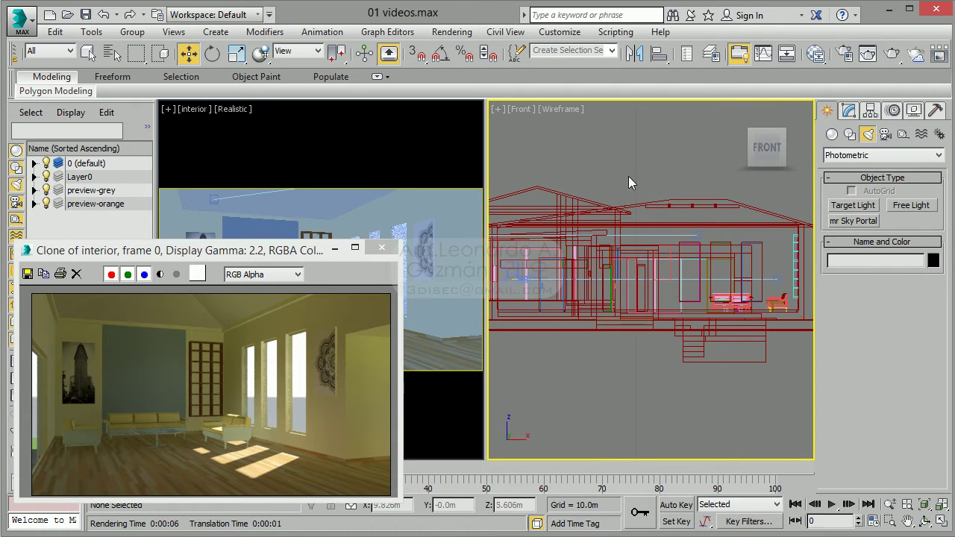
# Zoom the Front viewport in on the living-room windows
pyautogui.scroll(1, 642, 194)
pyautogui.scroll(-1, 672, 228)
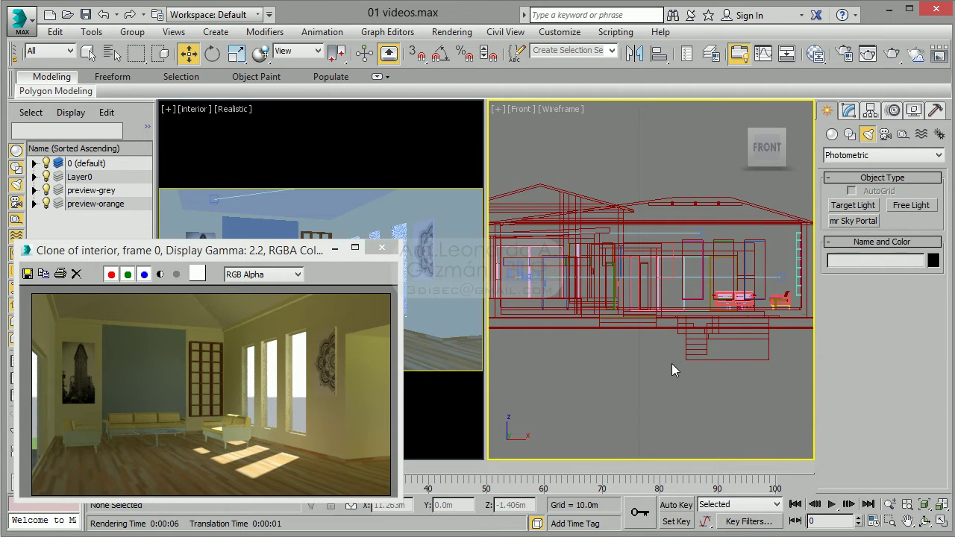
pyautogui.scroll(3, 671, 363)
pyautogui.scroll(3, 664, 355)
pyautogui.scroll(3, 728, 279)
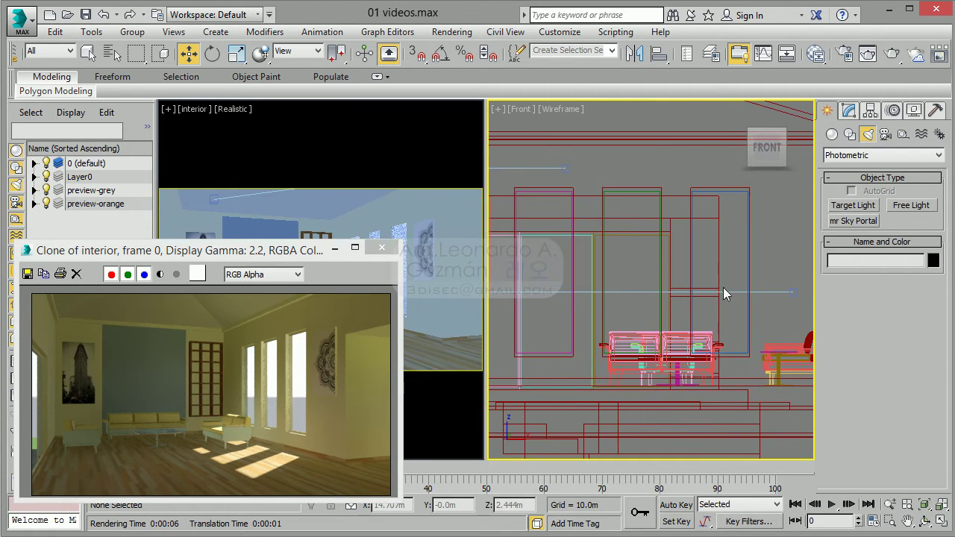
pyautogui.scroll(-2, 694, 261)
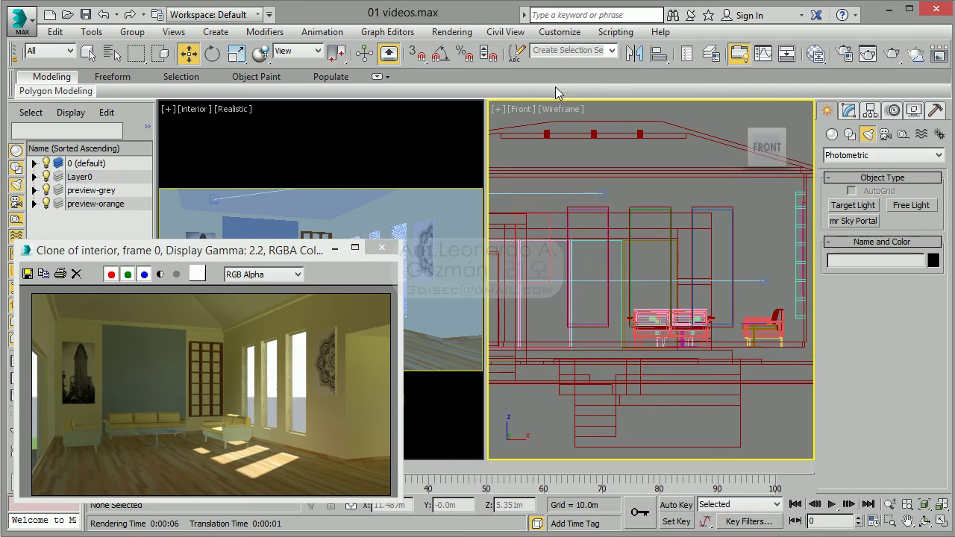
# Shade the Front view and draw an mr Sky Portal over the three windows
pyautogui.click(556, 110)
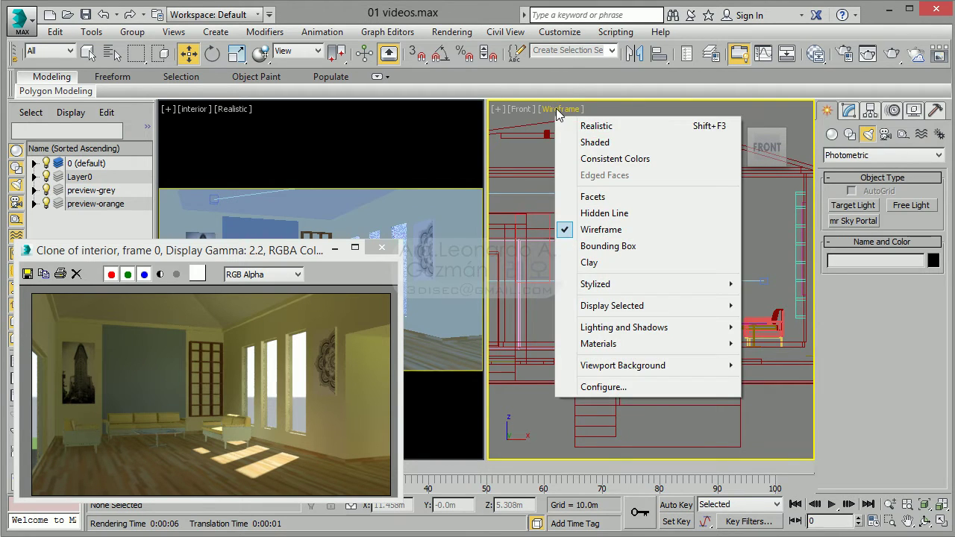
pyautogui.click(596, 142)
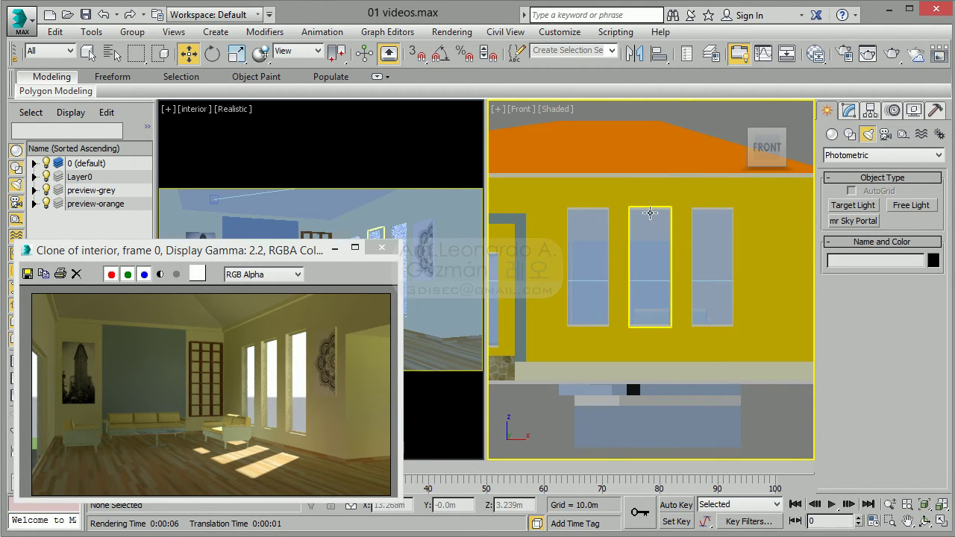
pyautogui.click(869, 226)
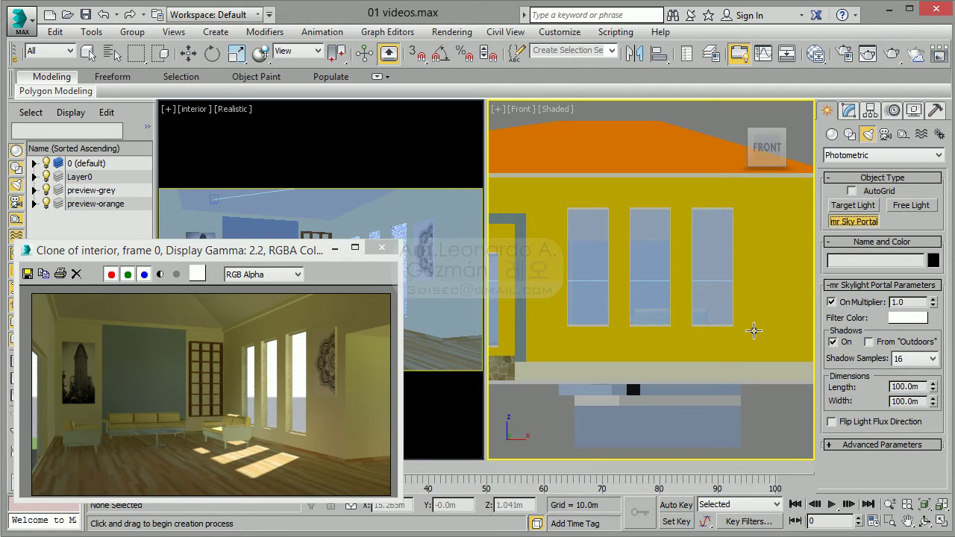
pyautogui.moveTo(561, 201); pyautogui.dragTo(740, 329)
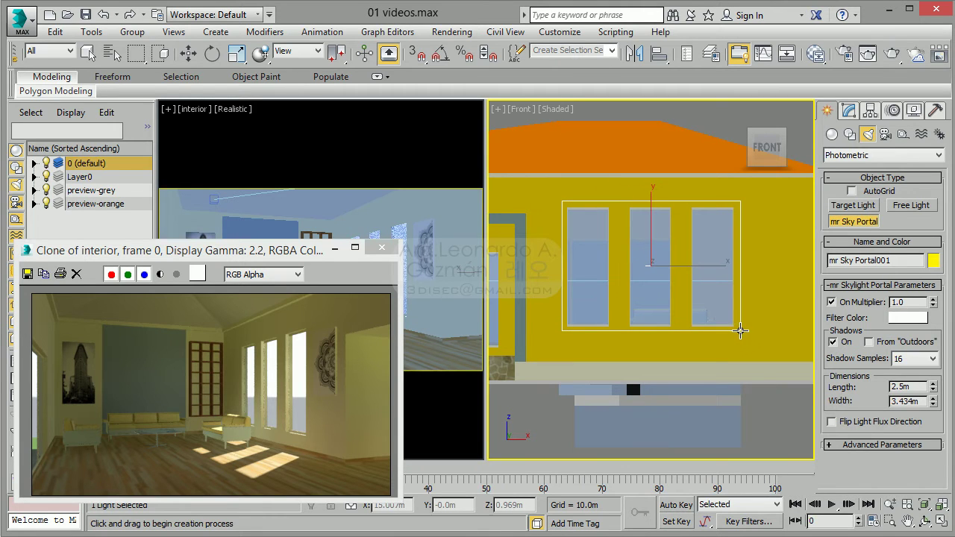
# Switch the viewport to wireframe Top view and move the sky portal onto the window wall
pyautogui.click(556, 108)
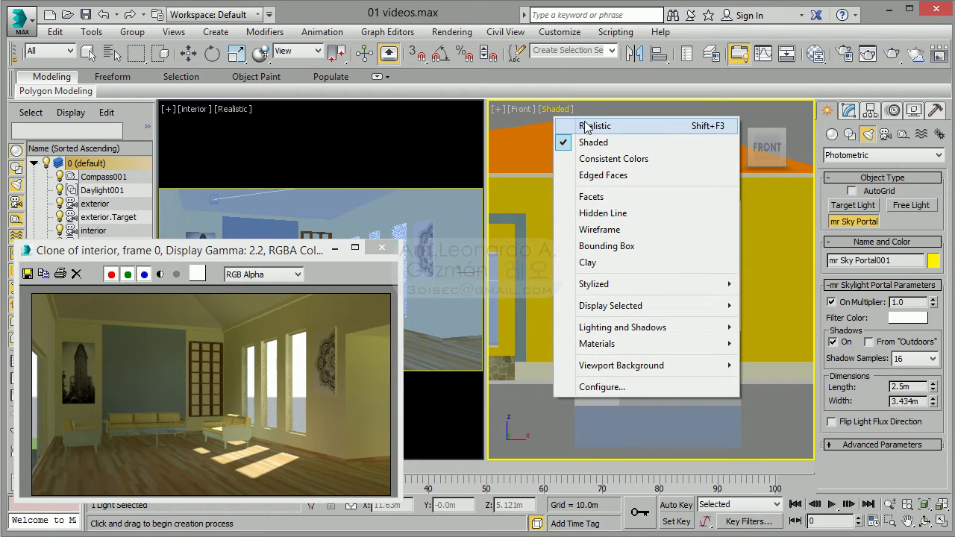
pyautogui.click(581, 230)
pyautogui.click(521, 109)
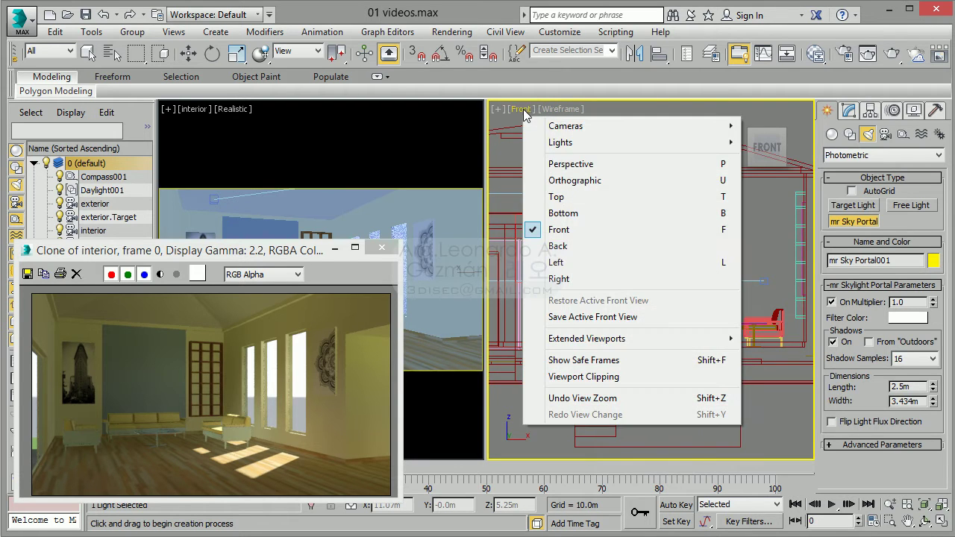
pyautogui.click(570, 196)
pyautogui.scroll(3, 683, 298)
pyautogui.scroll(2, 684, 298)
pyautogui.click(188, 53)
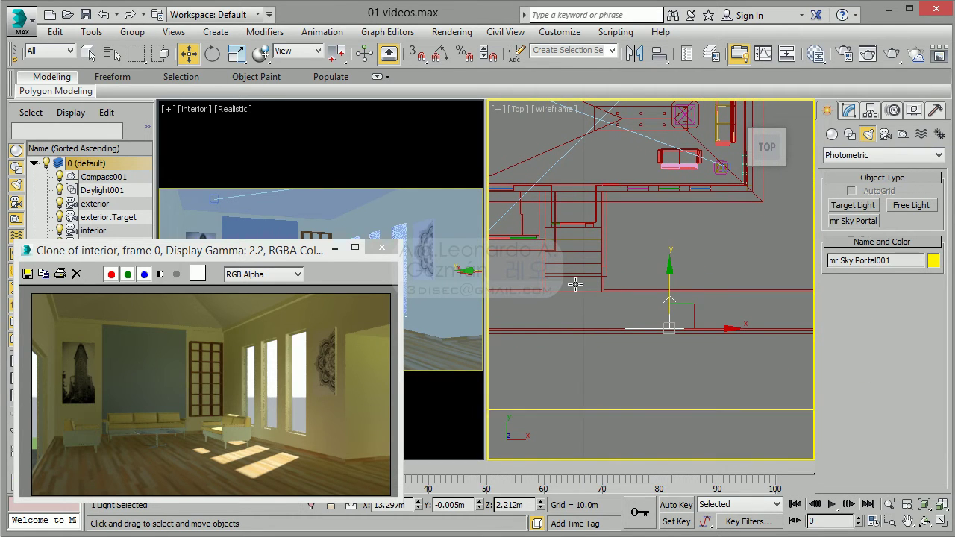
pyautogui.moveTo(671, 288); pyautogui.dragTo(665, 151)
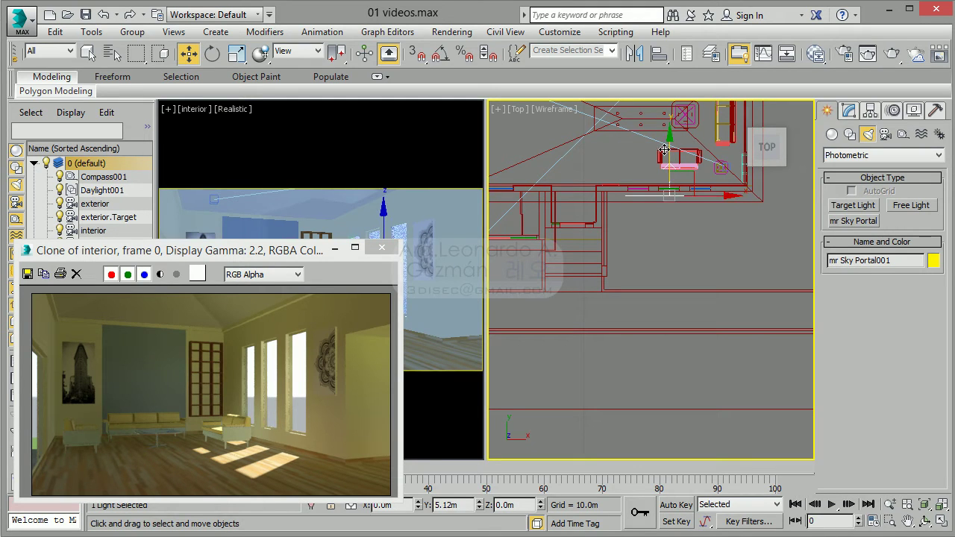
# Turn on From Outdoors for the sky portal and set Shadow Samples to 32
pyautogui.click(850, 112)
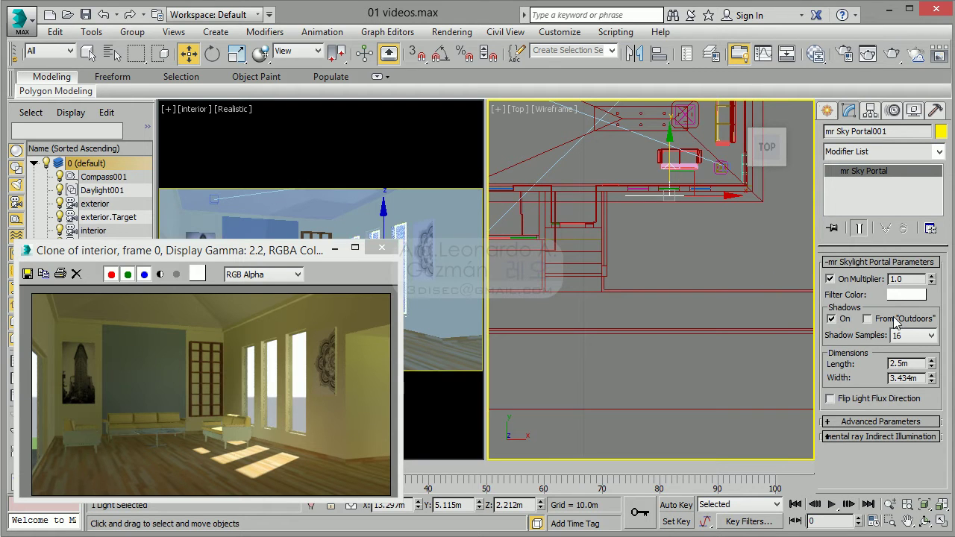
pyautogui.click(869, 318)
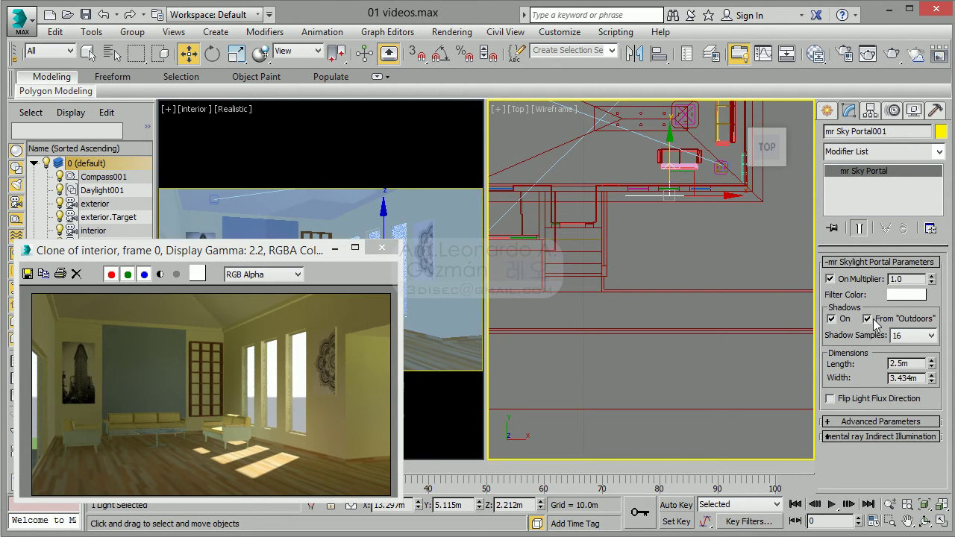
pyautogui.click(929, 336)
pyautogui.click(906, 378)
pyautogui.click(931, 336)
pyautogui.click(896, 387)
pyautogui.click(662, 237)
pyautogui.moveTo(665, 232); pyautogui.dragTo(664, 341, button='middle')
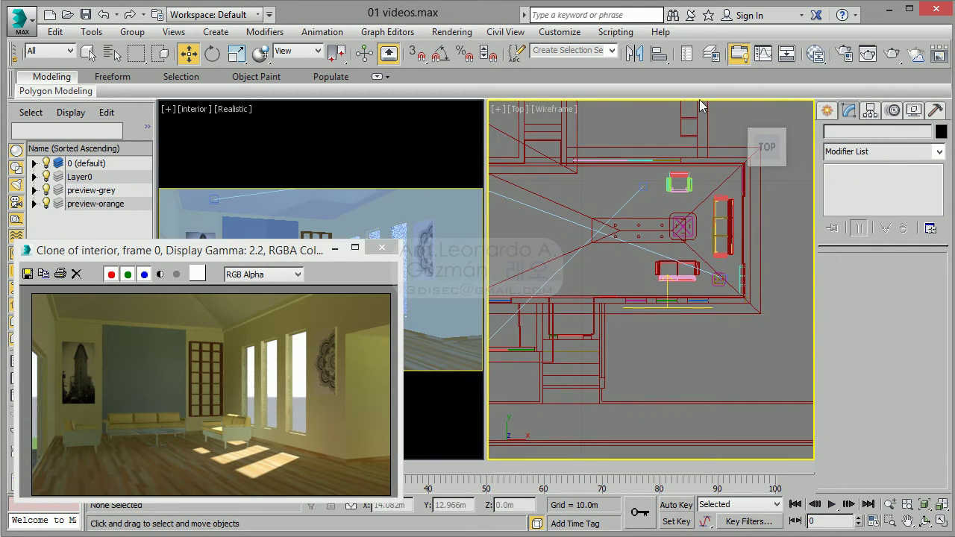
pyautogui.moveTo(766, 147)
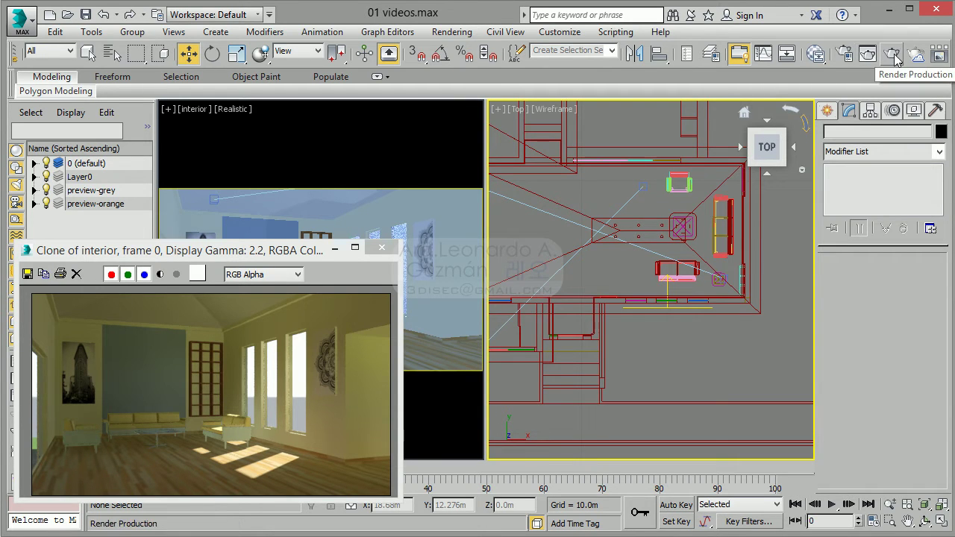
# Render with the sky portal, replace the old copy with a fresh clone, and close the render window
pyautogui.click(892, 53)
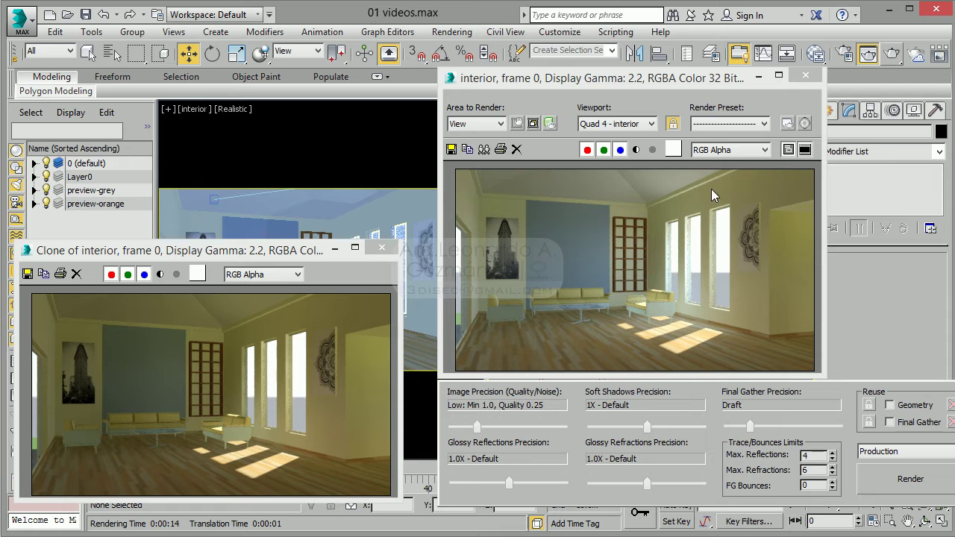
pyautogui.click(381, 247)
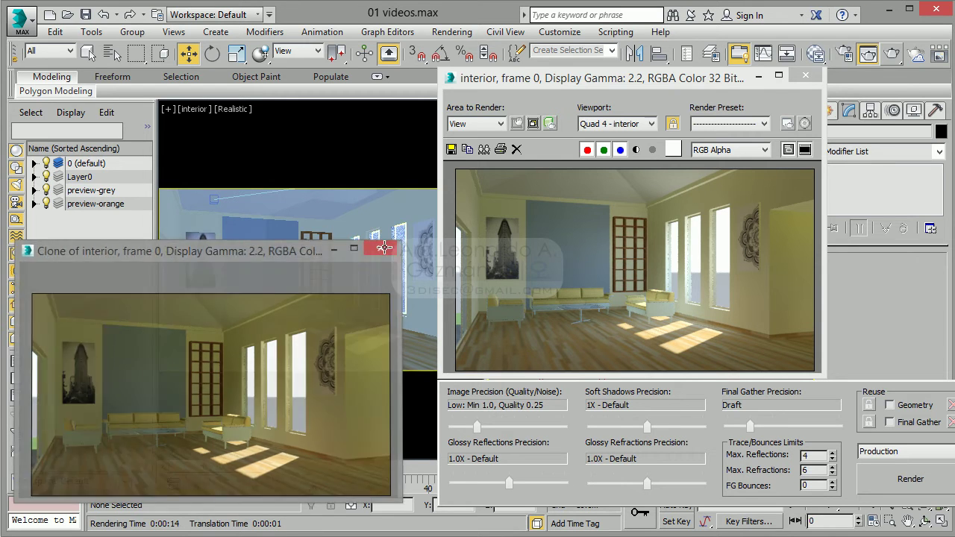
pyautogui.click(483, 151)
pyautogui.moveTo(74, 272)
pyautogui.mouseDown()
pyautogui.moveTo(269, 233)
pyautogui.moveTo(261, 287)
pyautogui.mouseUp()
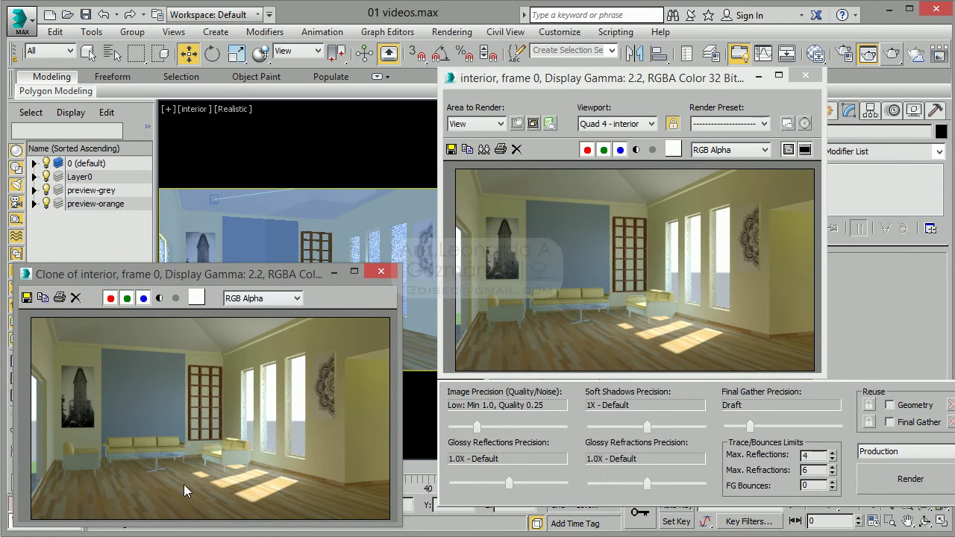
pyautogui.click(813, 77)
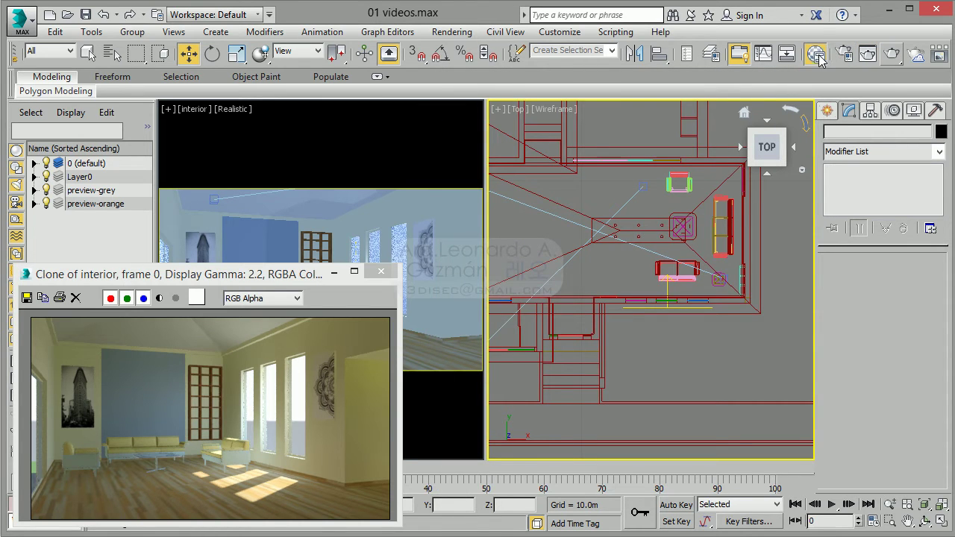
# In the Slate Material Editor, expand the multi_Layer material and open the 0_piso madera sub-material
pyautogui.click(818, 55)
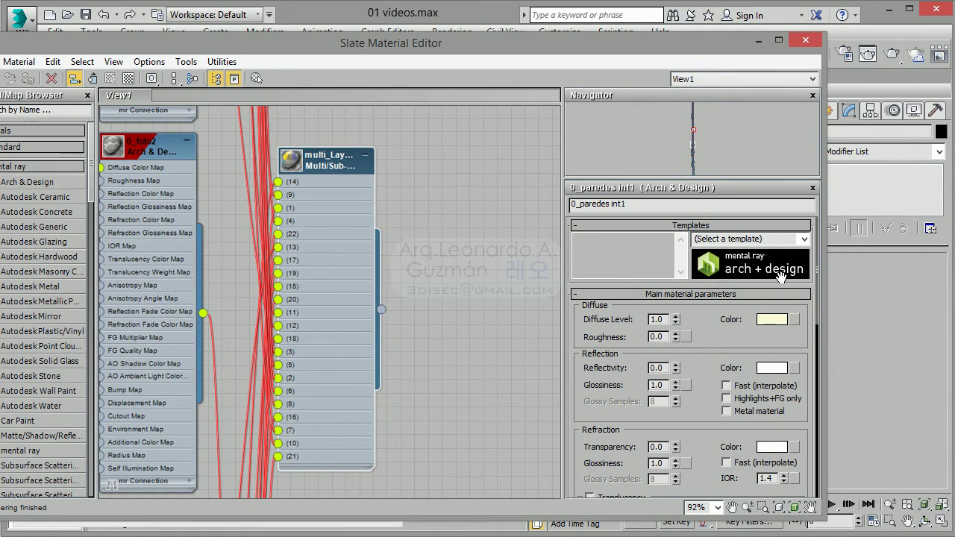
pyautogui.doubleClick(336, 166)
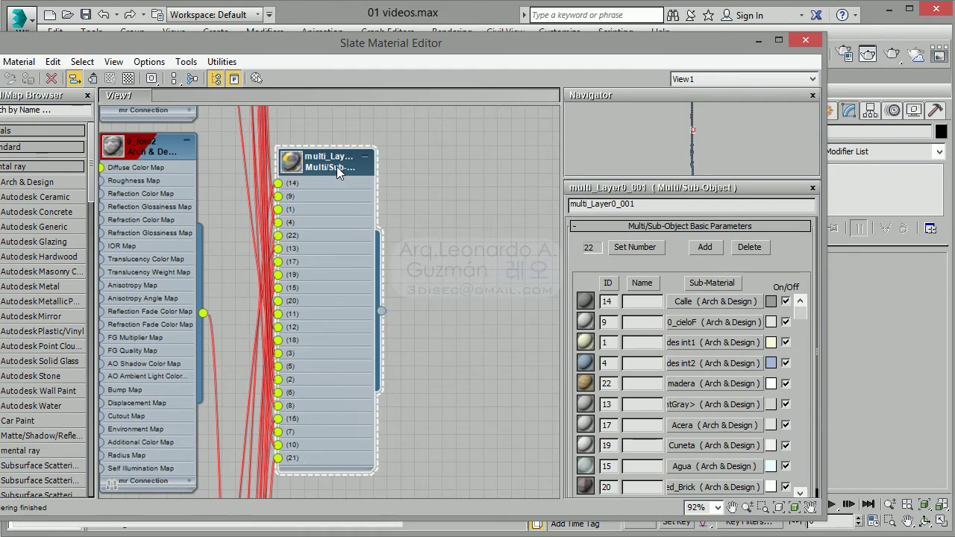
pyautogui.click(682, 383)
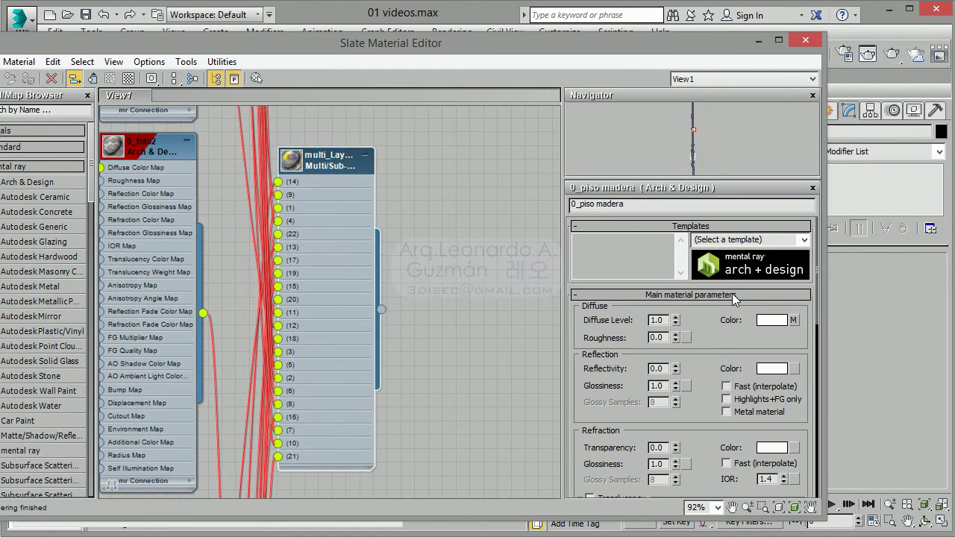
pyautogui.scroll(-2, 478, 317)
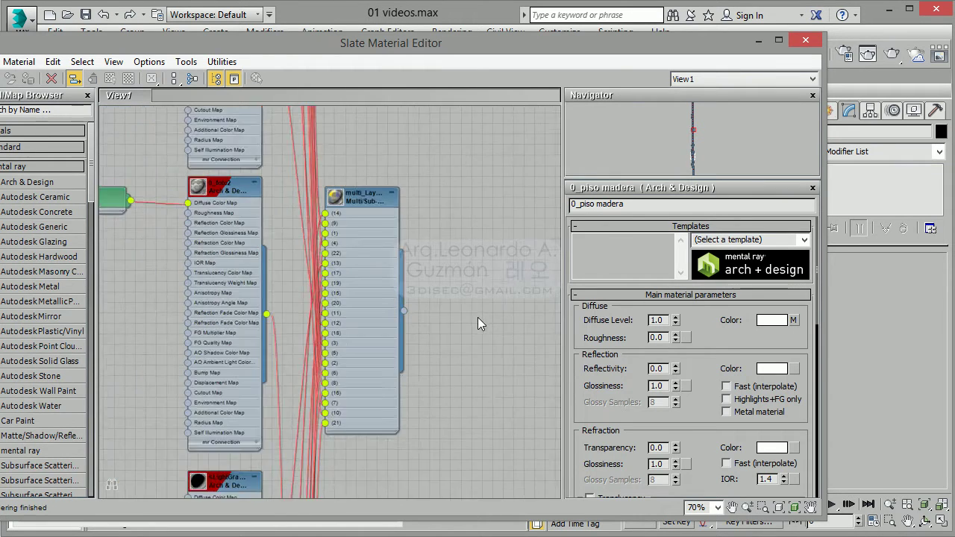
pyautogui.scroll(-2, 477, 317)
pyautogui.scroll(-3, 333, 240)
pyautogui.scroll(-2, 351, 366)
pyautogui.scroll(-2, 365, 346)
pyautogui.scroll(1, 364, 346)
pyautogui.scroll(2, 337, 313)
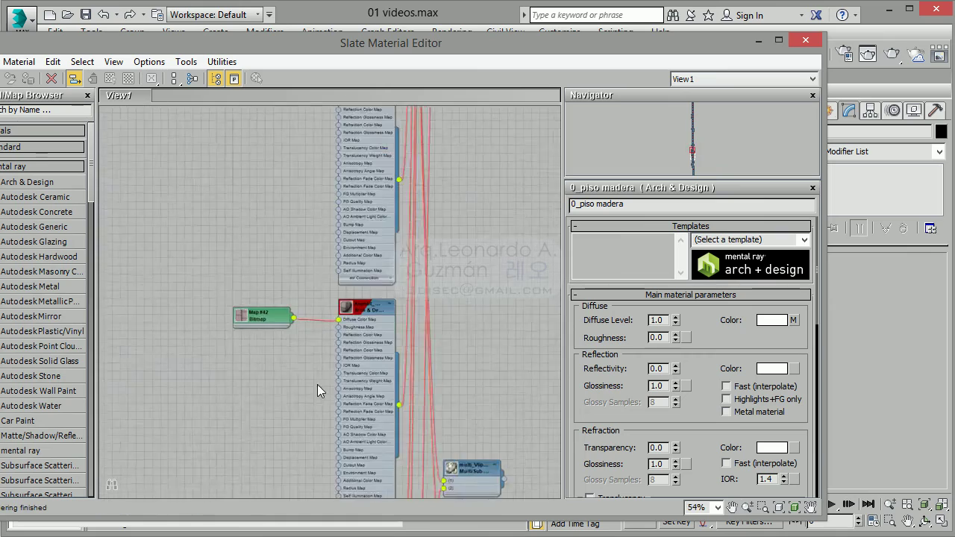
pyautogui.scroll(4, 316, 386)
pyautogui.scroll(-2, 235, 314)
pyautogui.scroll(-2, 320, 348)
pyautogui.scroll(-1, 270, 401)
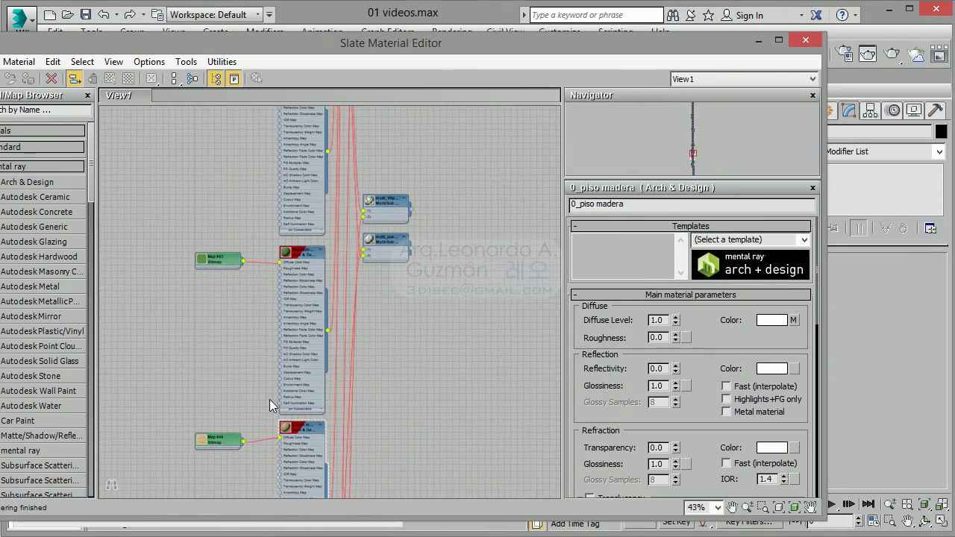
pyautogui.scroll(3, 270, 241)
pyautogui.scroll(2, 245, 195)
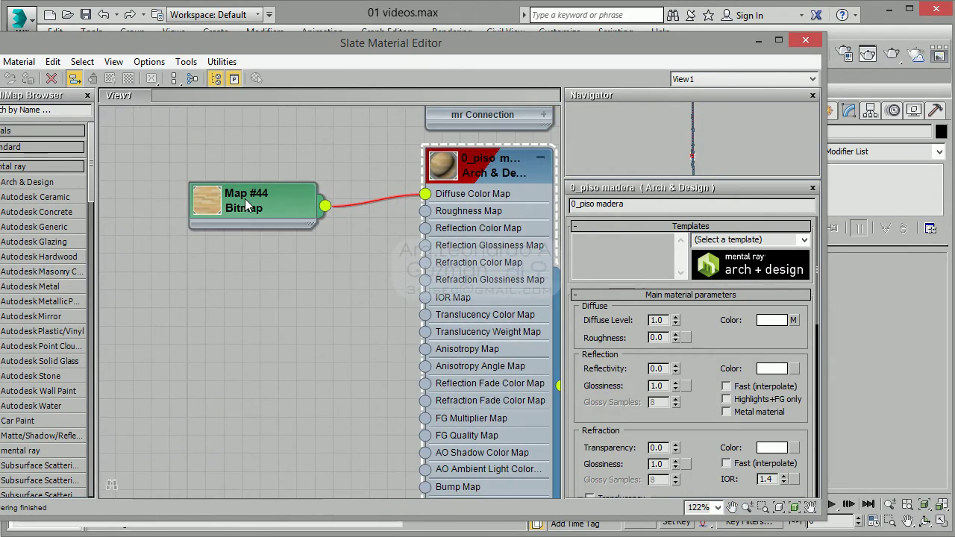
# Show the Map #44 bitmap settings holding Wood_Floor_Light.jpg for the floor material
pyautogui.click(515, 166)
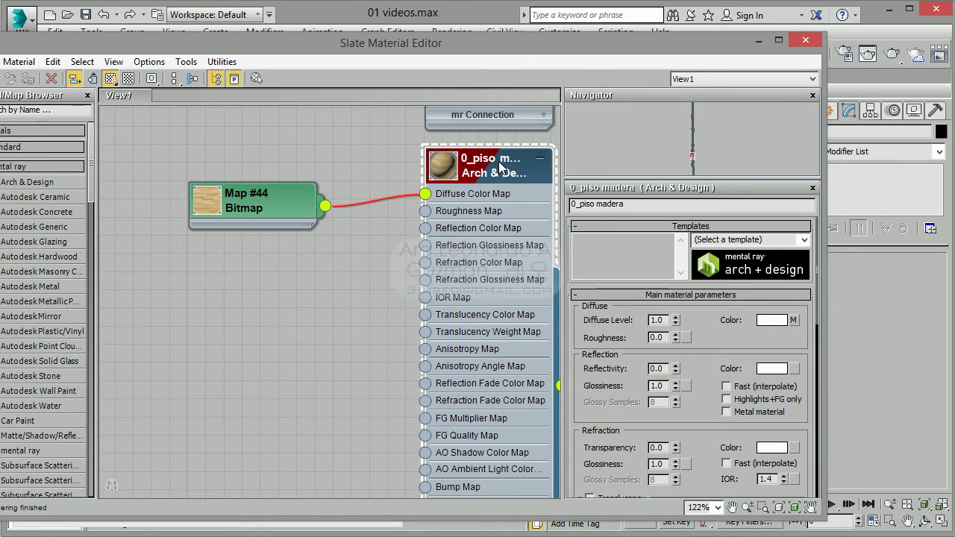
pyautogui.moveTo(528, 199); pyautogui.dragTo(440, 334, button='middle')
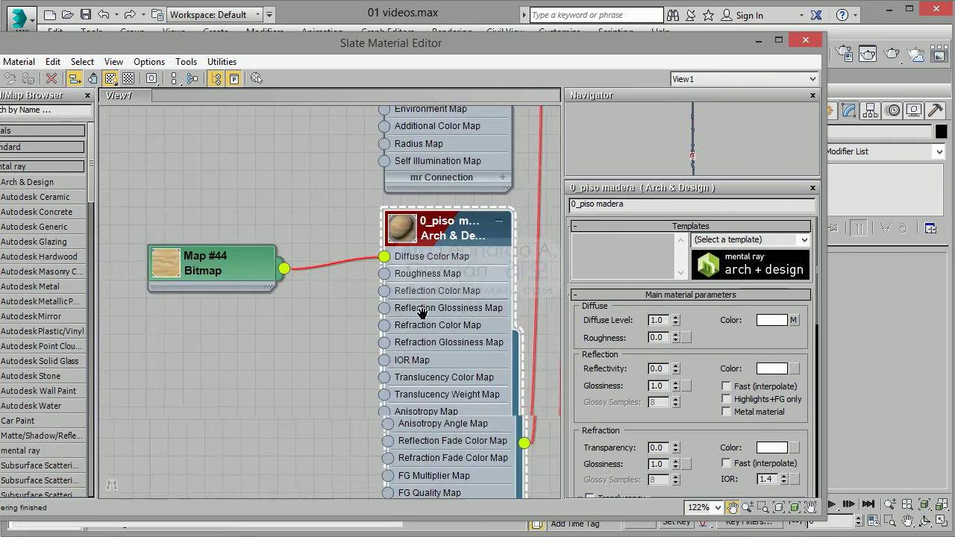
pyautogui.scroll(-3, 378, 335)
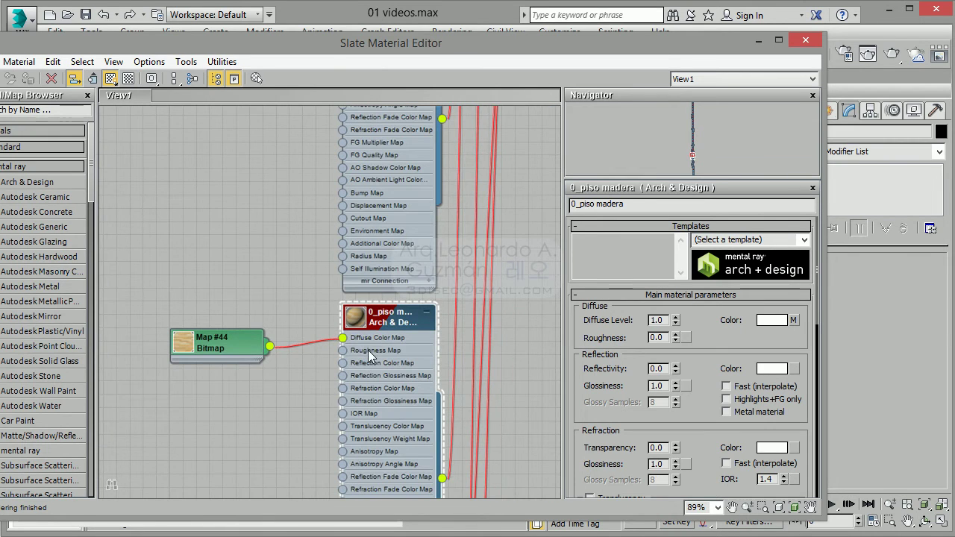
pyautogui.scroll(3, 216, 340)
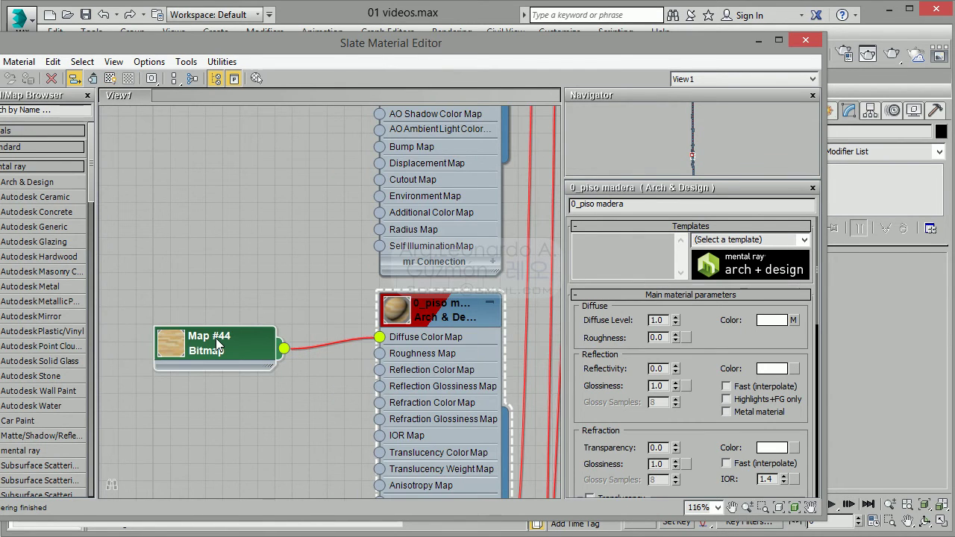
pyautogui.doubleClick(225, 344)
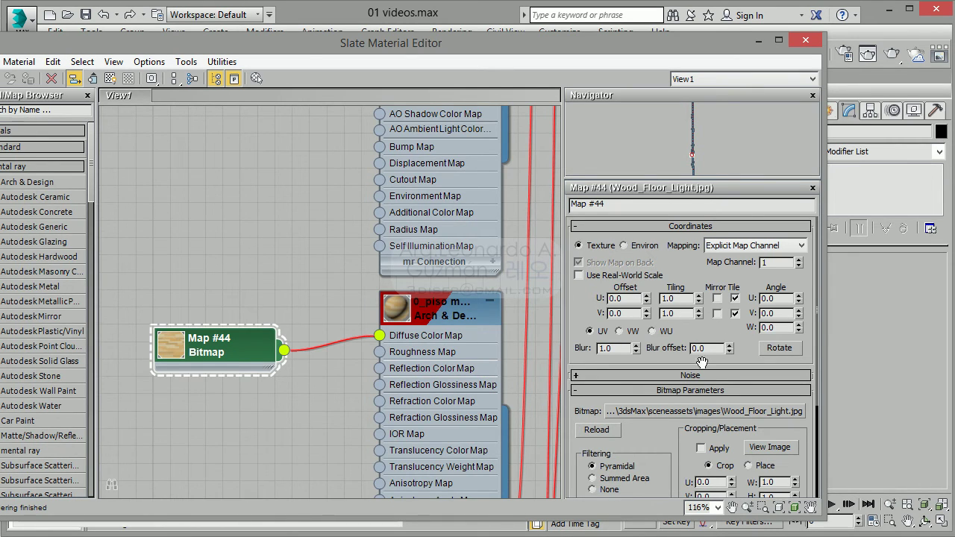
# Apply the Glossy Finish template to 0_piso madera (reflectivity 0.75, glossiness 0.9) and enlarge its preview
pyautogui.click(424, 304)
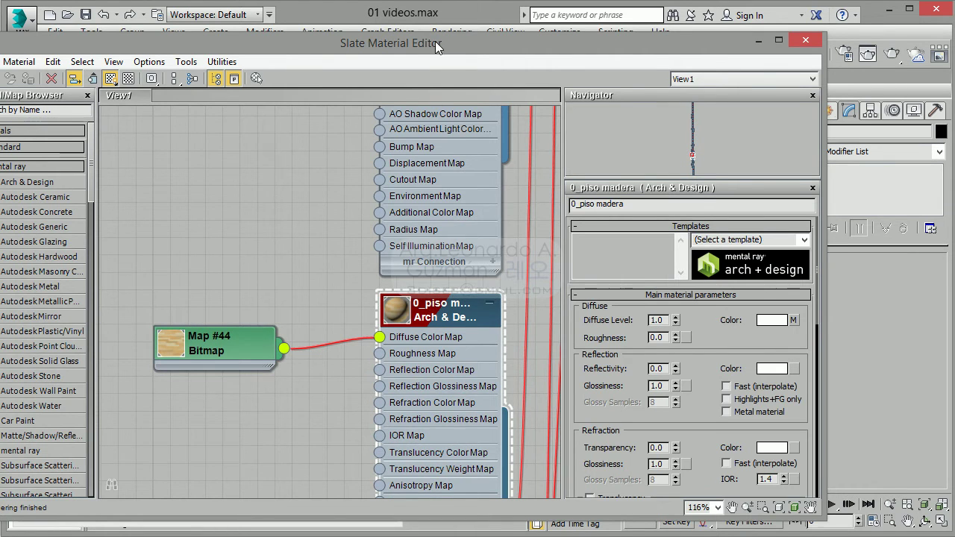
pyautogui.moveTo(435, 41); pyautogui.dragTo(510, 22)
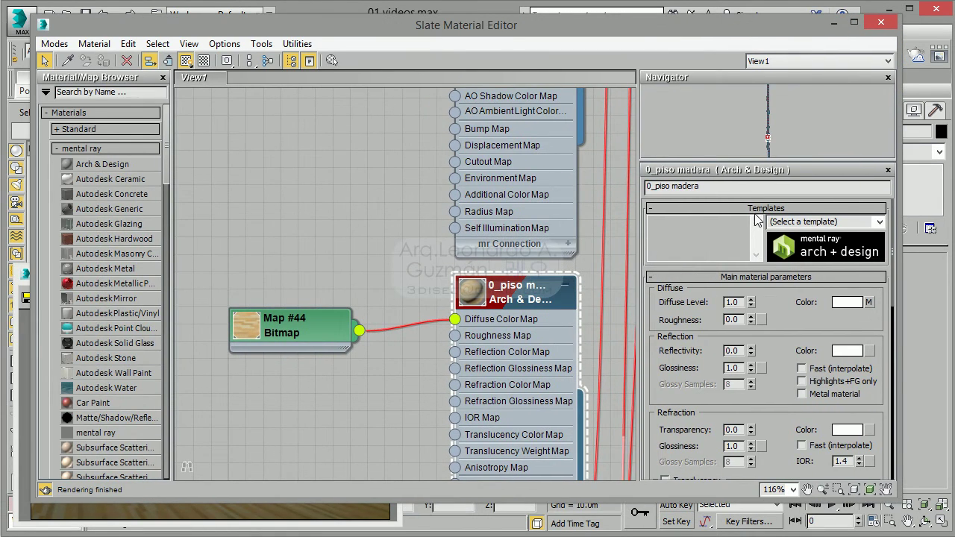
pyautogui.click(828, 221)
pyautogui.click(878, 224)
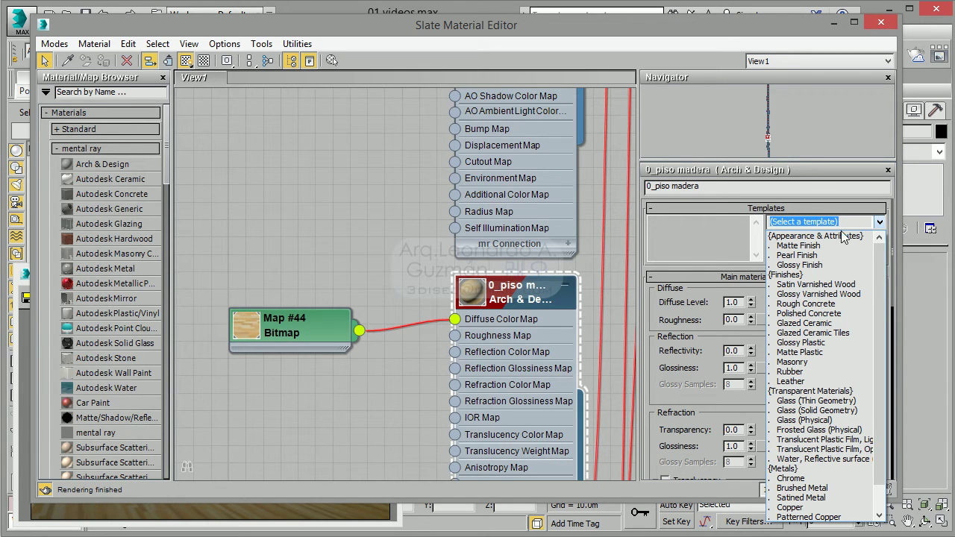
pyautogui.click(799, 265)
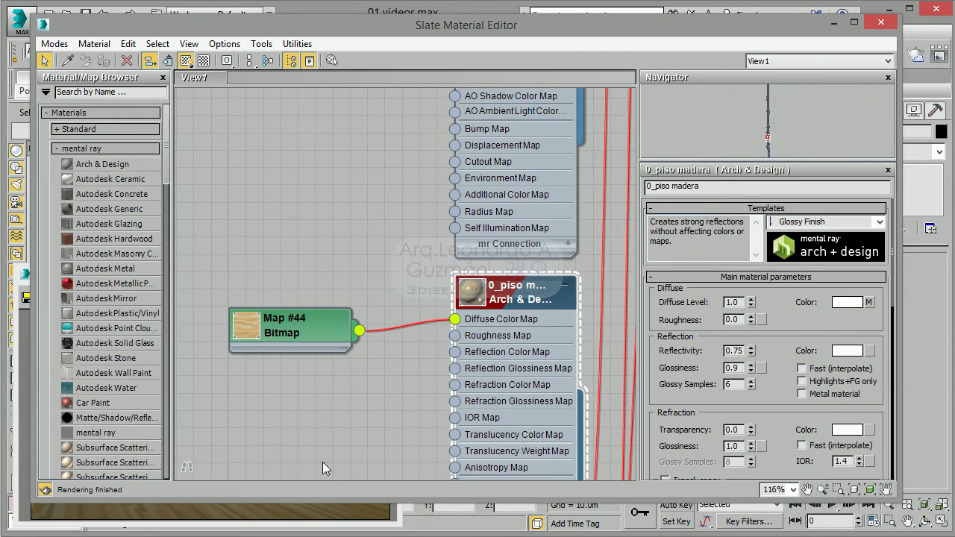
pyautogui.doubleClick(478, 297)
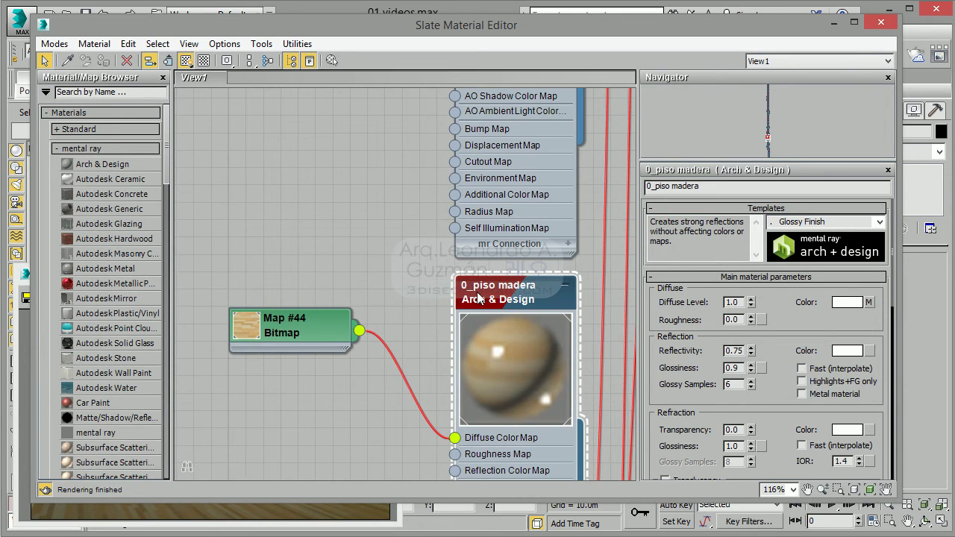
pyautogui.moveTo(541, 338)
pyautogui.mouseDown(button='middle')
pyautogui.moveTo(543, 275)
pyautogui.moveTo(592, 283)
pyautogui.mouseUp(button='middle')
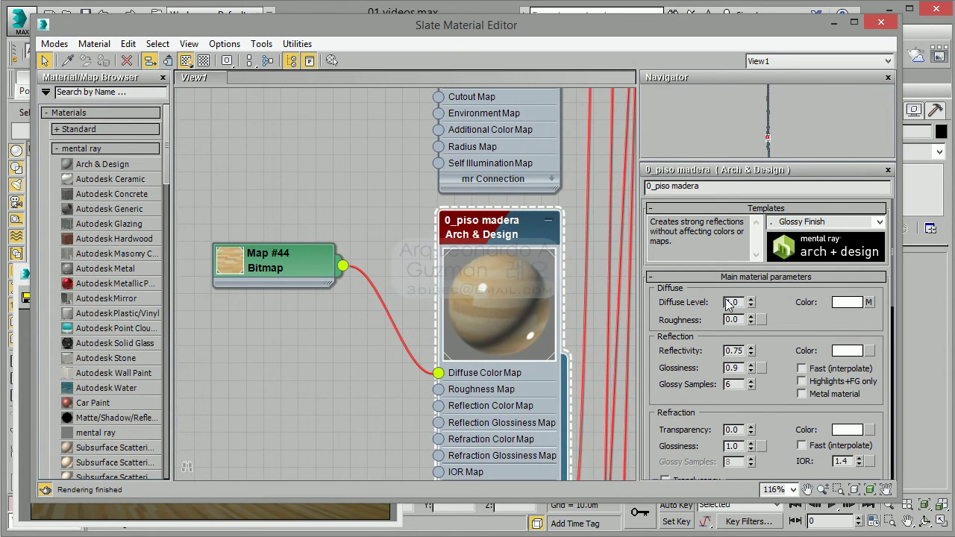
pyautogui.scroll(-3, 709, 293)
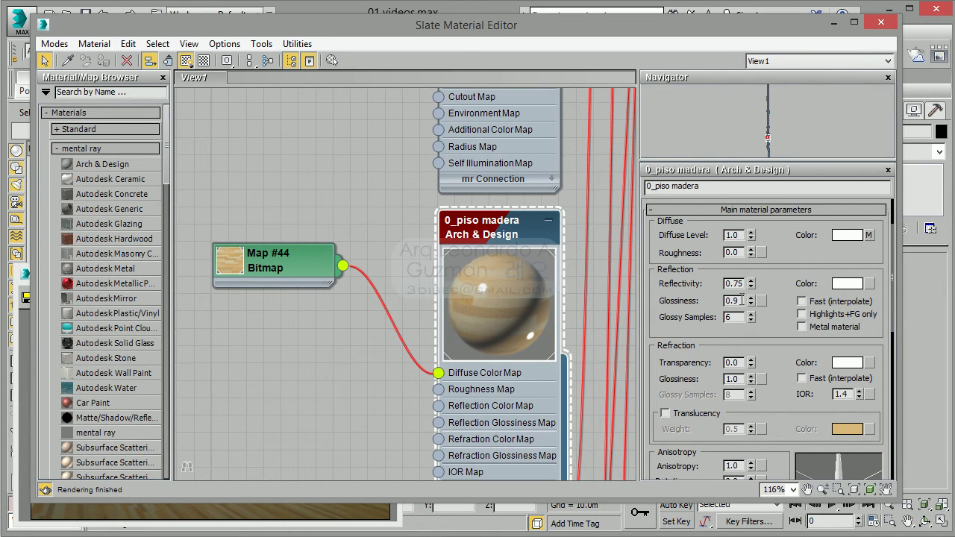
pyautogui.write('0.6')
pyautogui.press('Return')
pyautogui.write('0.5')
pyautogui.press('Return')
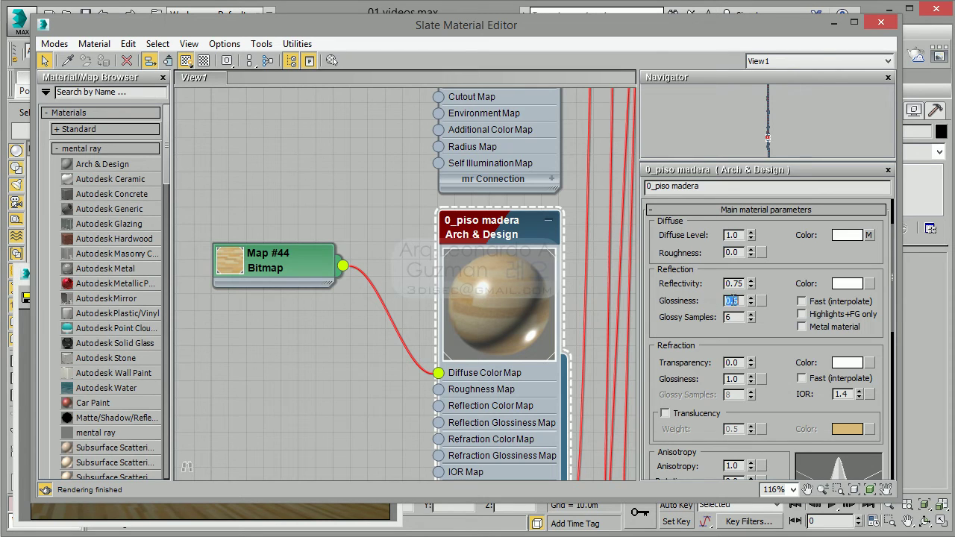
pyautogui.write('0.6')
pyautogui.doubleClick(735, 284)
pyautogui.write('0.3')
pyautogui.press('Return')
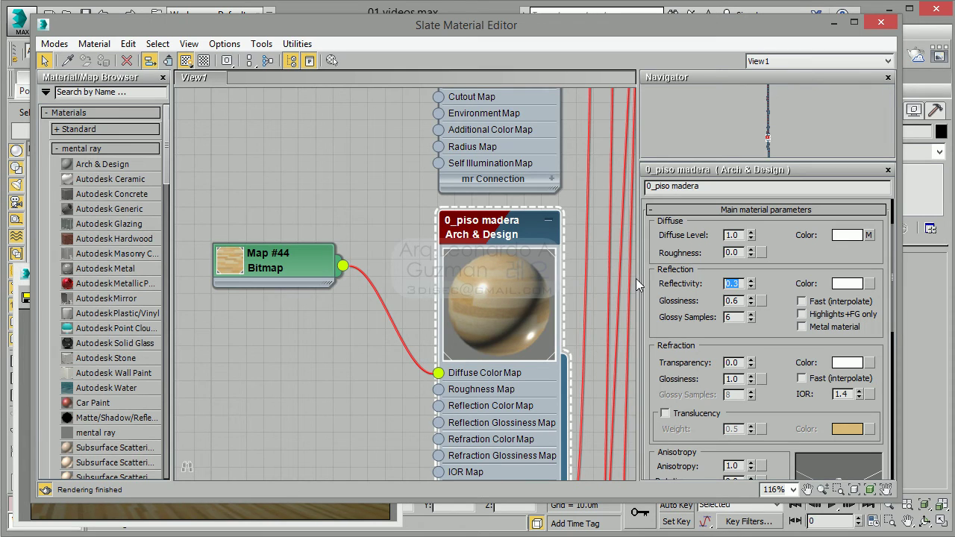
pyautogui.write('0.75')
pyautogui.press('Return')
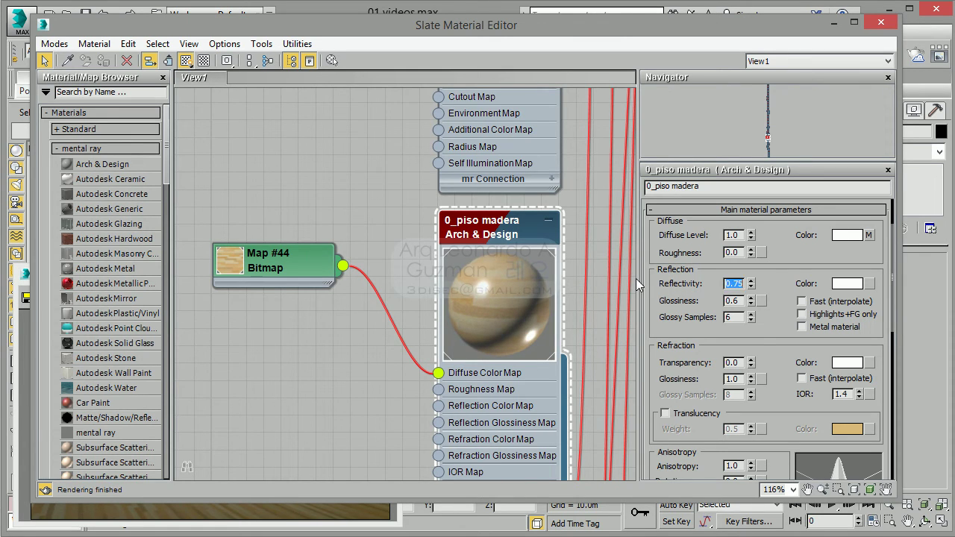
pyautogui.doubleClick(733, 301)
pyautogui.write('0.9')
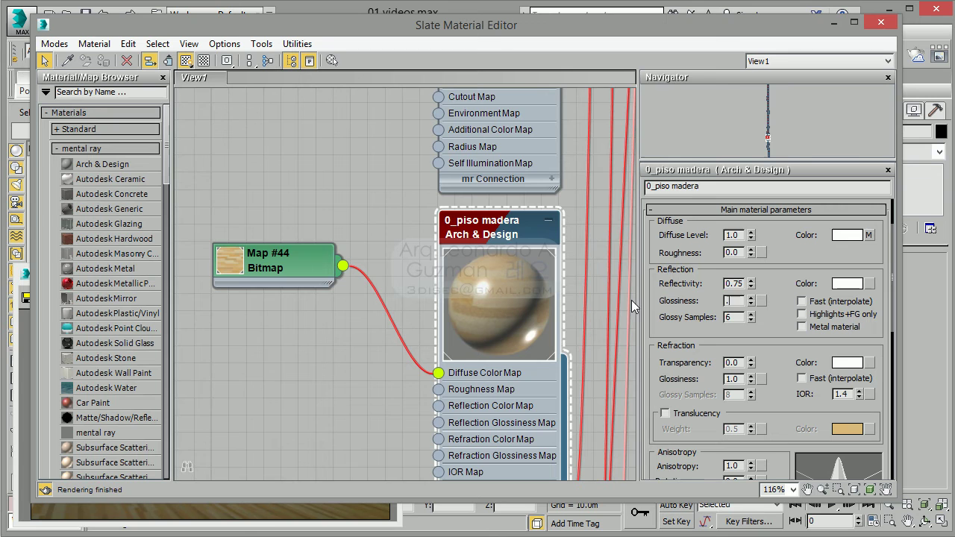
pyautogui.press('Return')
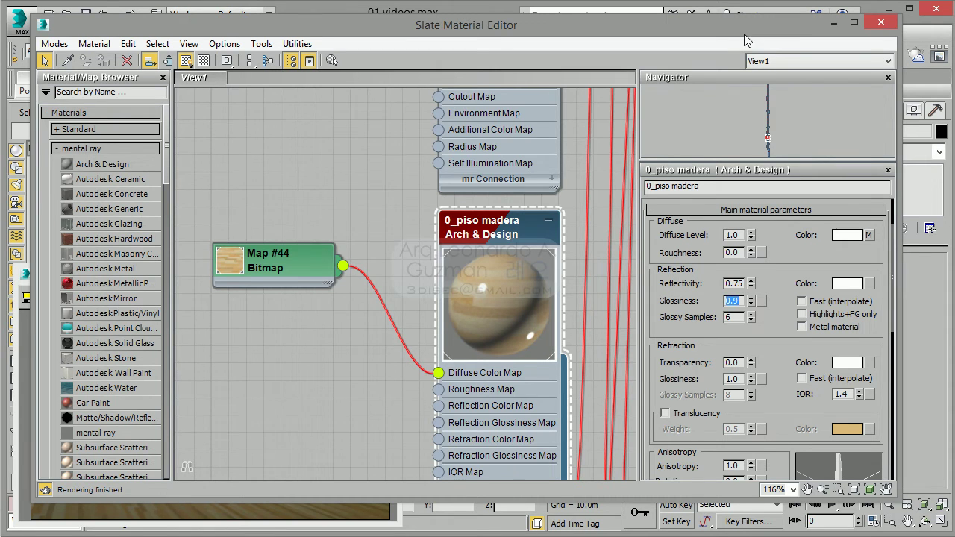
pyautogui.moveTo(746, 40); pyautogui.dragTo(4, 88)
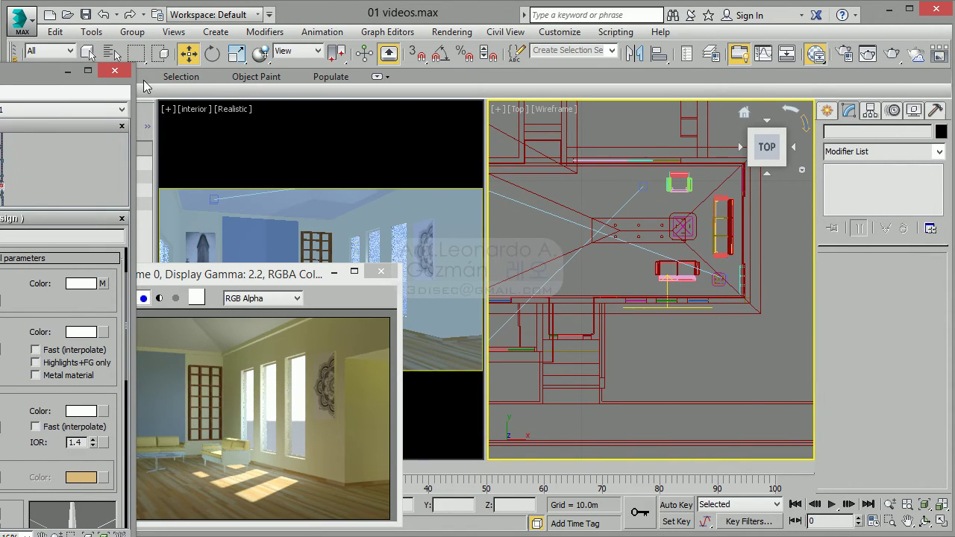
# Render the interior, then lower 0_piso madera's reflection glossiness to 0.7
pyautogui.click(867, 53)
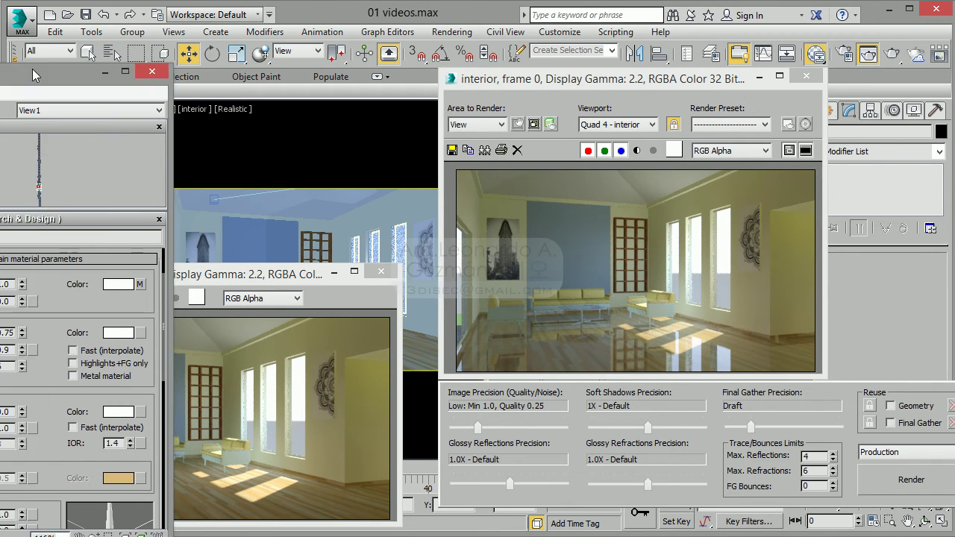
pyautogui.moveTo(37, 70); pyautogui.dragTo(432, 11)
pyautogui.moveTo(452, 277); pyautogui.dragTo(372, 278)
pyautogui.write('0.7')
pyautogui.press('Return')
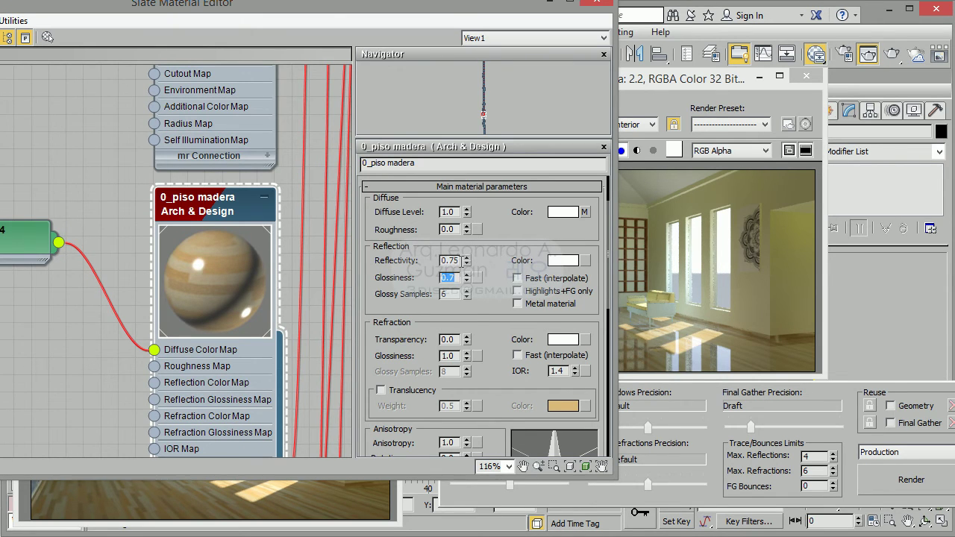
# Set the floor material's reflectivity to 0.6
pyautogui.moveTo(452, 260); pyautogui.dragTo(376, 257)
pyautogui.write('0.6')
pyautogui.press('Return')
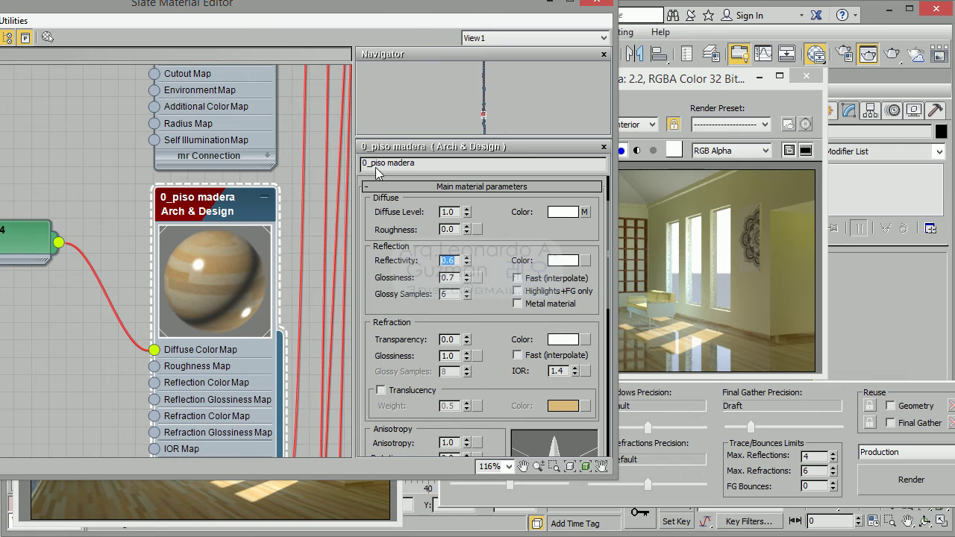
pyautogui.moveTo(358, 6); pyautogui.dragTo(270, 9)
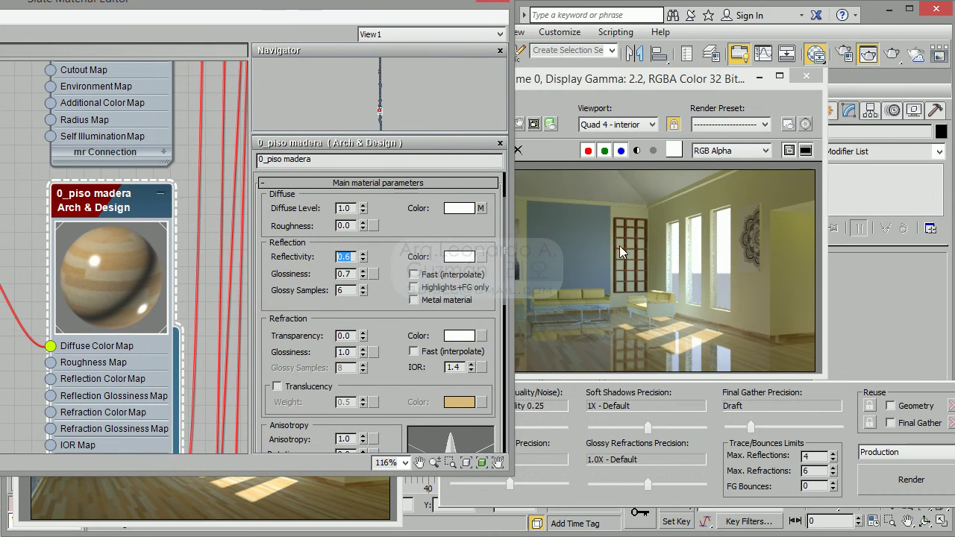
pyautogui.scroll(-2, 377, 313)
pyautogui.scroll(1, 377, 313)
# Wire the Wood_Floor_Light.jpg bitmap into the floor material's Bump Map slot at strength 0.3
pyautogui.moveTo(131, 200); pyautogui.dragTo(40, 130)
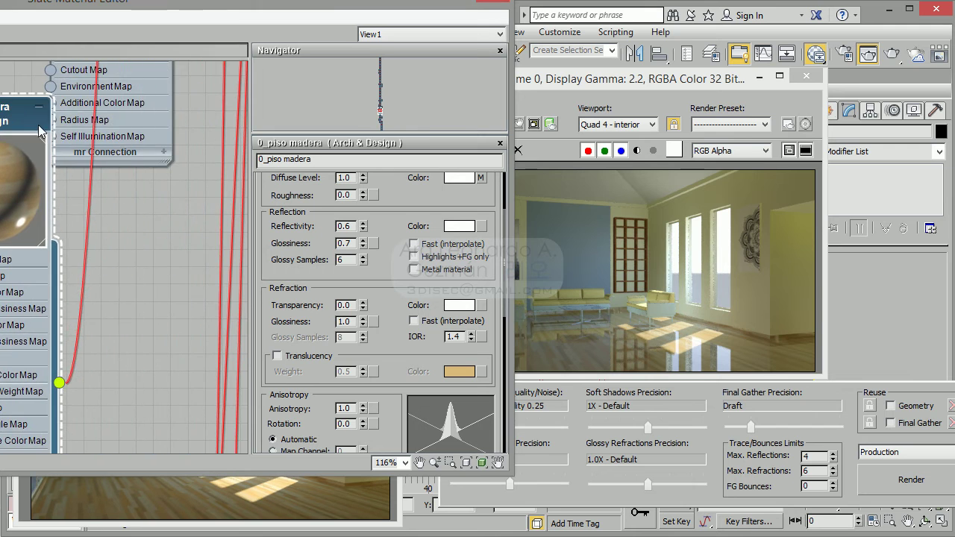
pyautogui.scroll(-4, 40, 131)
pyautogui.scroll(1, 39, 131)
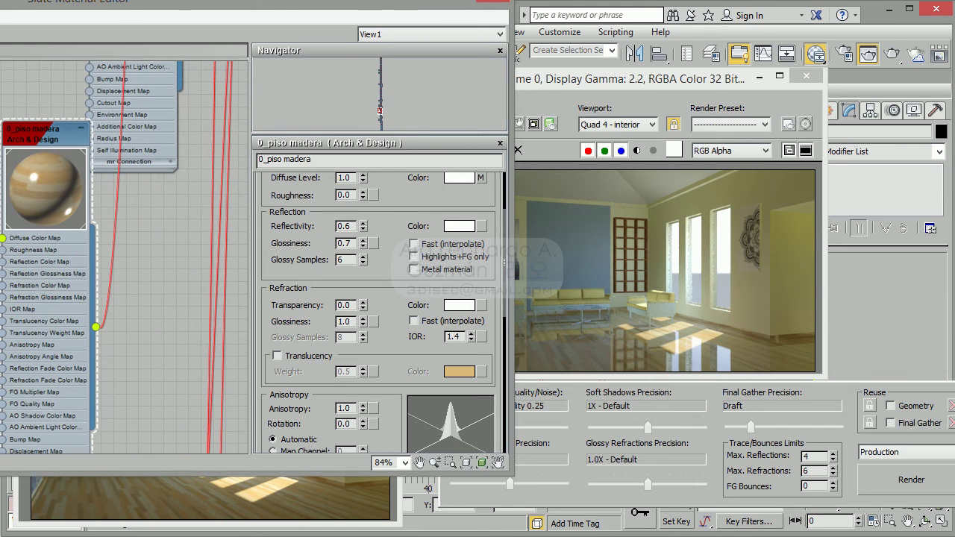
pyautogui.scroll(3, 40, 131)
pyautogui.moveTo(8, 343); pyautogui.dragTo(103, 175, button='middle')
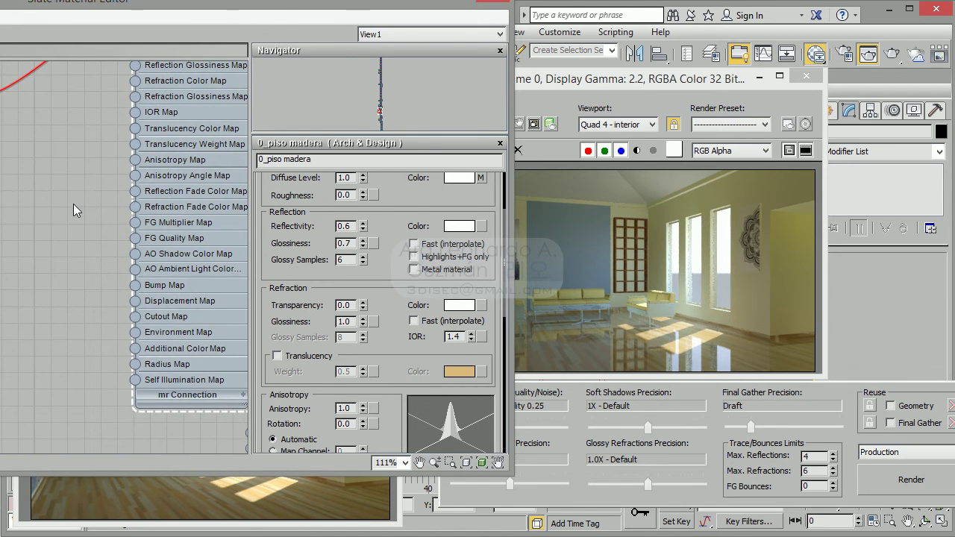
pyautogui.moveTo(74, 204); pyautogui.dragTo(7, 231, button='middle')
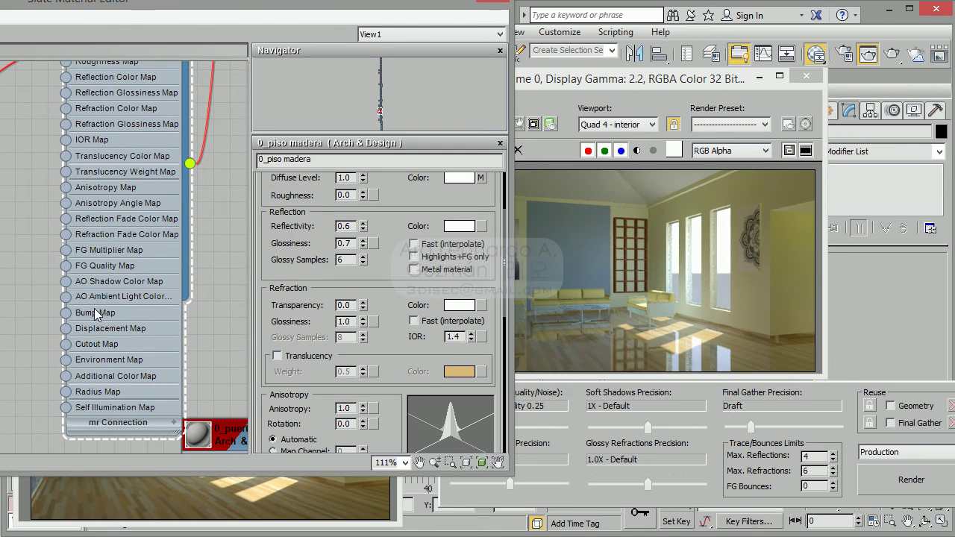
pyautogui.moveTo(96, 313); pyautogui.dragTo(57, 388, button='middle')
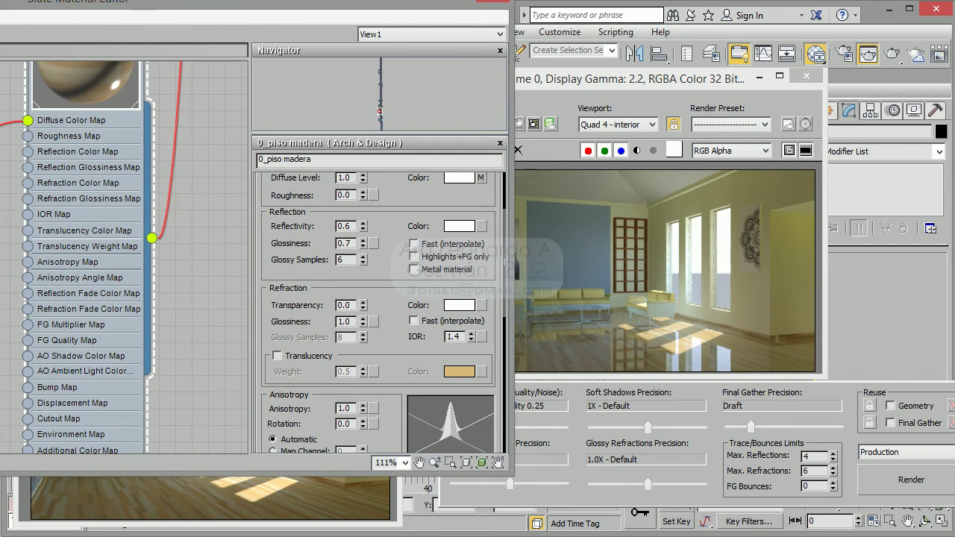
pyautogui.moveTo(3, 382); pyautogui.dragTo(26, 387)
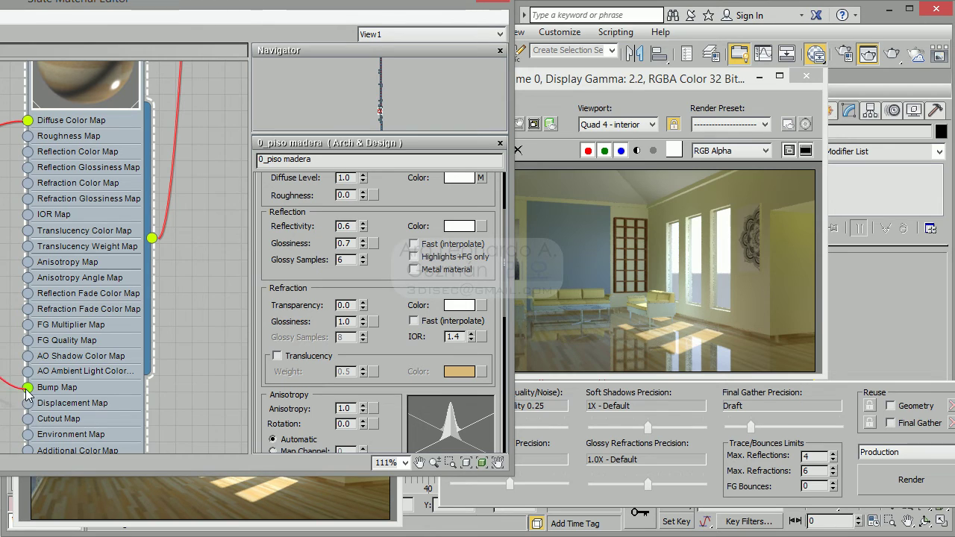
pyautogui.scroll(-2, 2, 296)
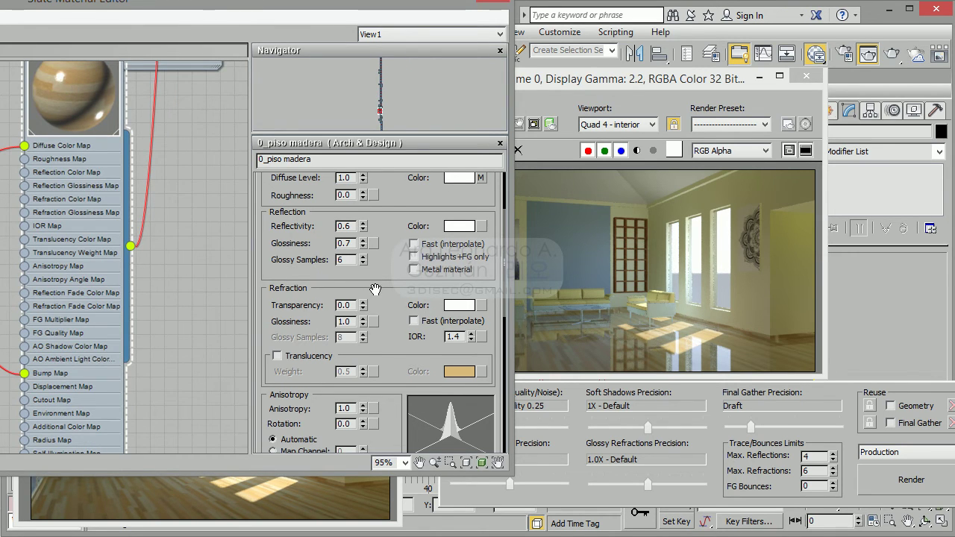
pyautogui.scroll(-3, 375, 289)
pyautogui.scroll(-2, 355, 246)
pyautogui.scroll(2, 316, 384)
pyautogui.moveTo(316, 384); pyautogui.dragTo(326, 123)
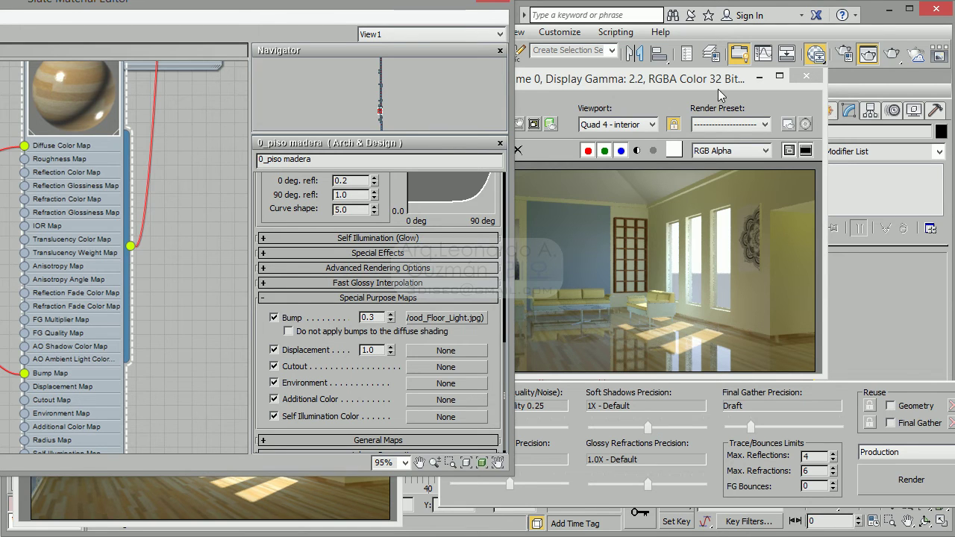
# Re-render the interior with the bumped floor and compare it against the earlier render clone
pyautogui.click(892, 54)
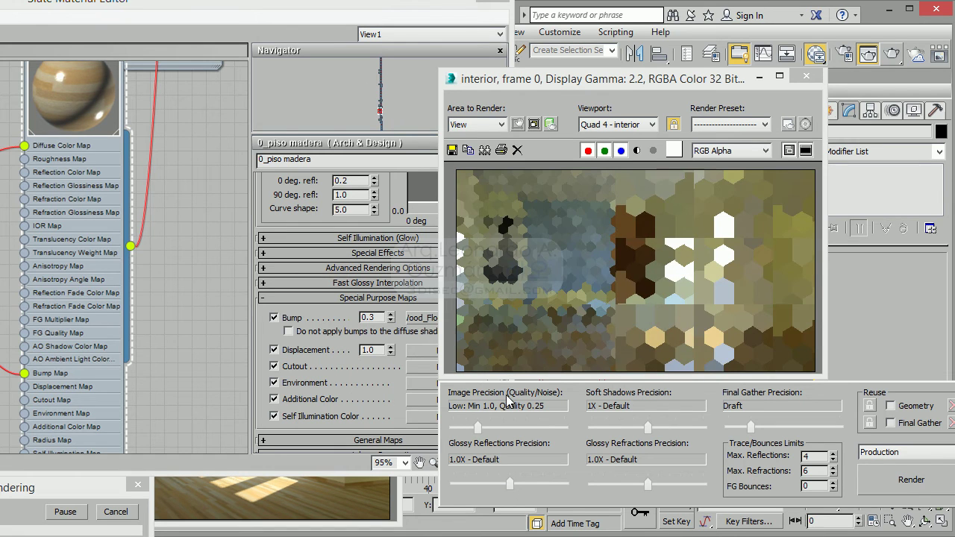
pyautogui.click(361, 515)
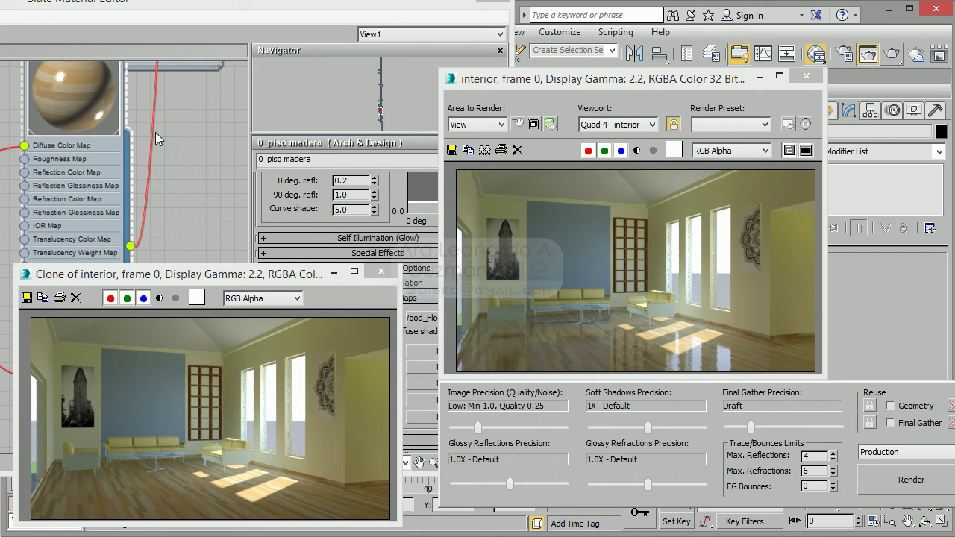
pyautogui.click(380, 54)
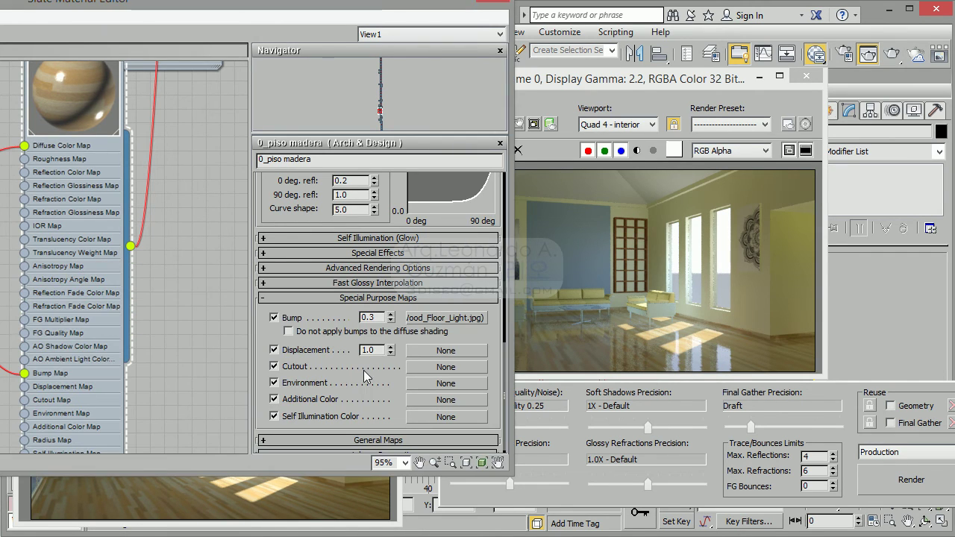
# Raise the floor material's bump amount to 1.0 and re-render the interior
pyautogui.doubleClick(378, 317)
pyautogui.write('1')
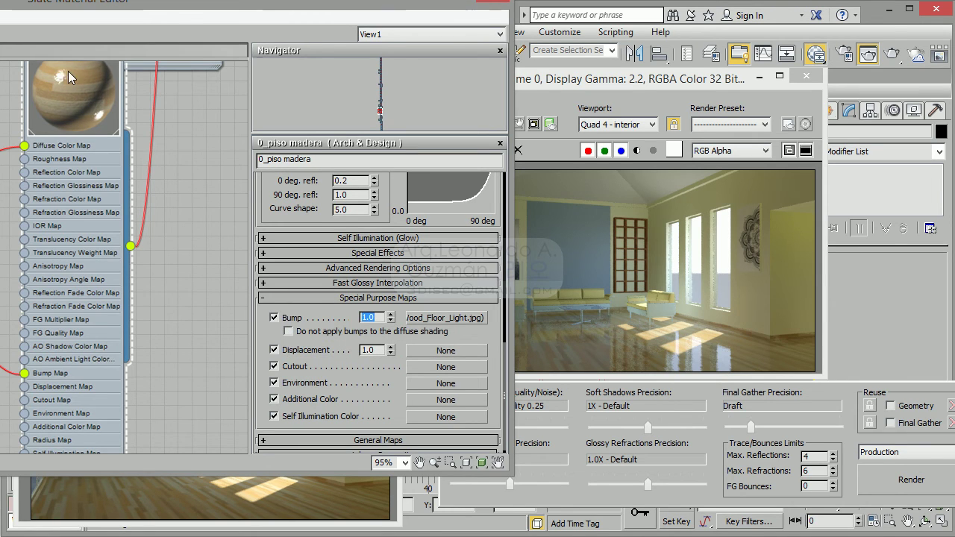
pyautogui.click(903, 58)
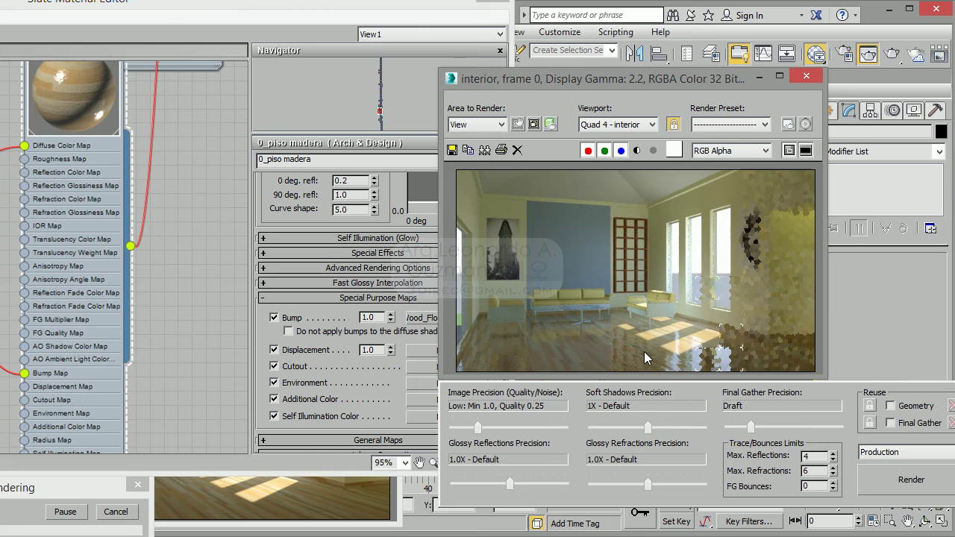
pyautogui.click(305, 108)
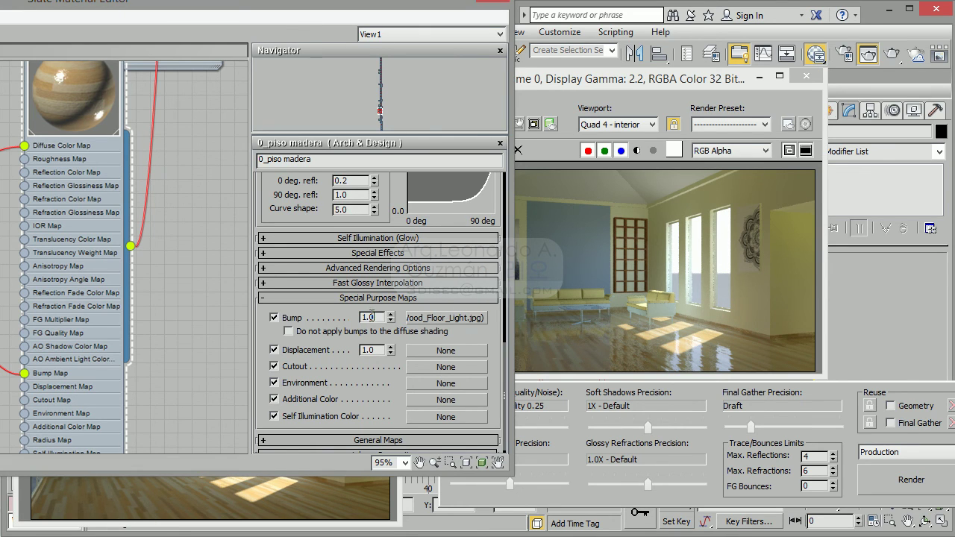
# Change the floor bump amount to -1.0, then -3.0, and render the interior again
pyautogui.write('-1.0')
pyautogui.press('Return')
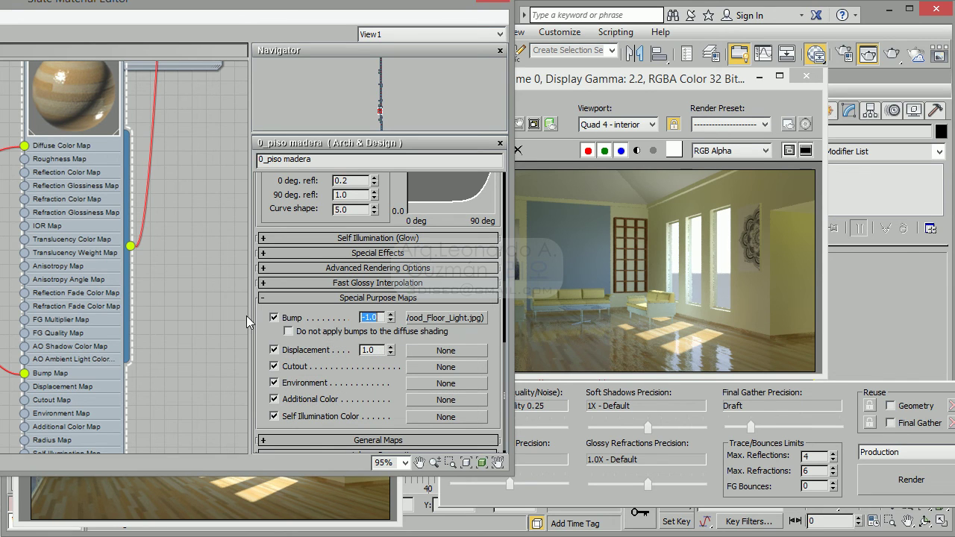
pyautogui.write('-3.0')
pyautogui.press('Return')
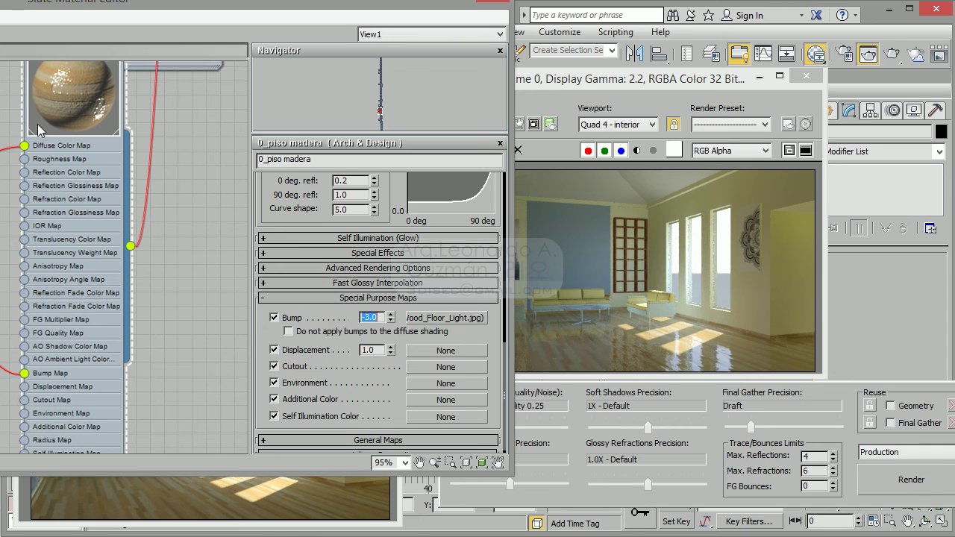
pyautogui.click(887, 60)
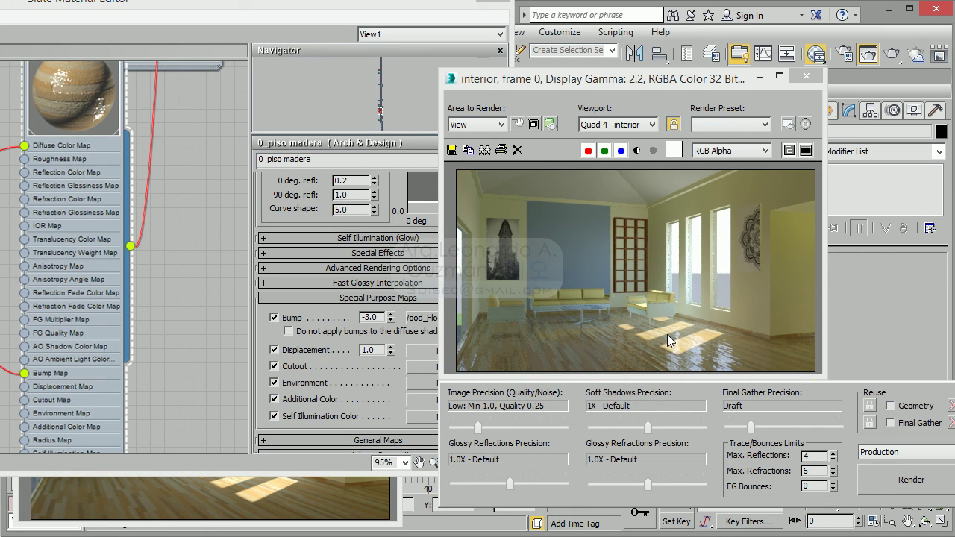
# Close the render result, Slate Material Editor and cloned render window, then save the scene
pyautogui.click(806, 76)
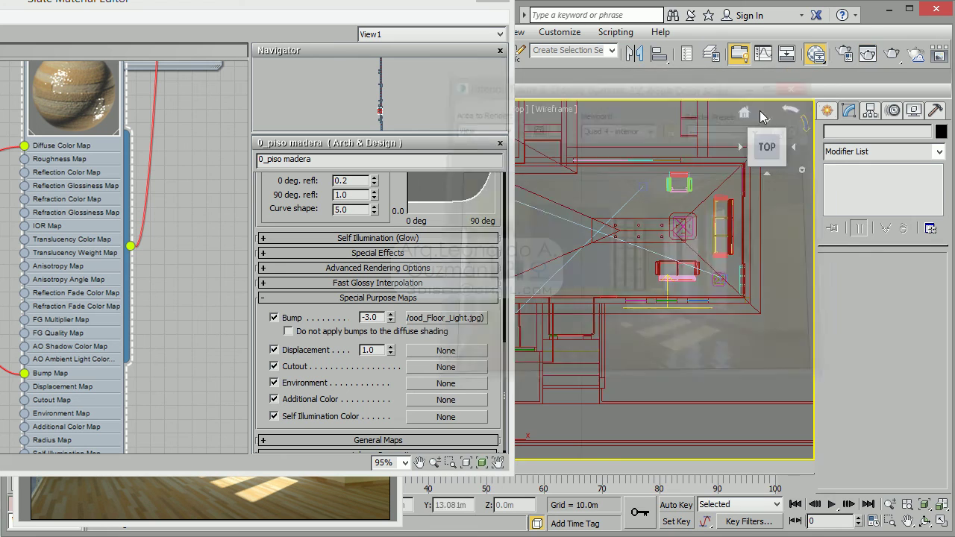
pyautogui.moveTo(234, 6); pyautogui.dragTo(603, 44)
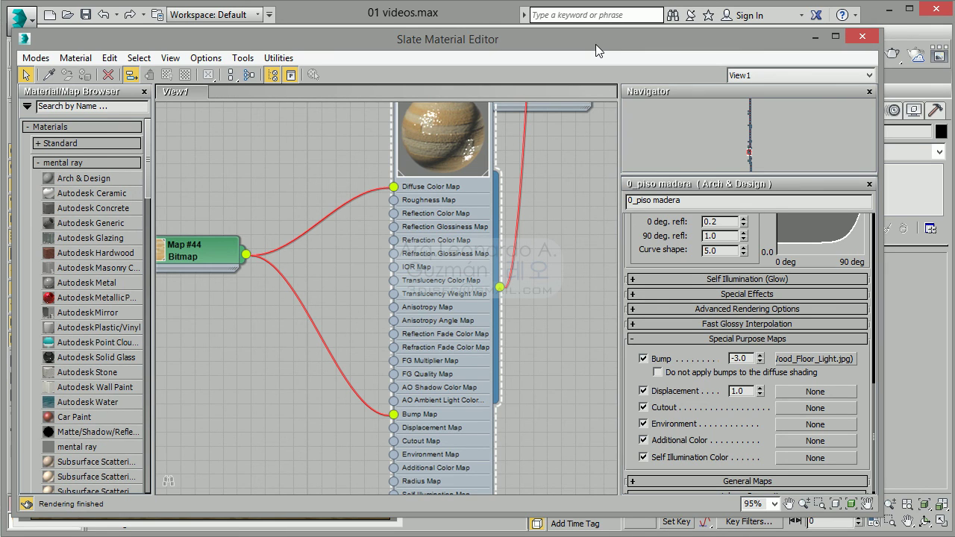
pyautogui.click(860, 38)
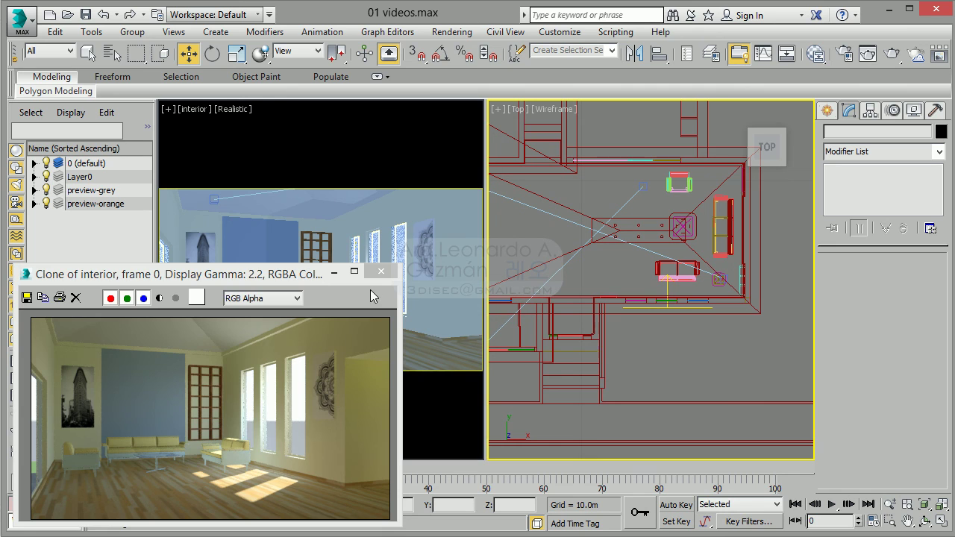
pyautogui.click(381, 271)
pyautogui.click(86, 14)
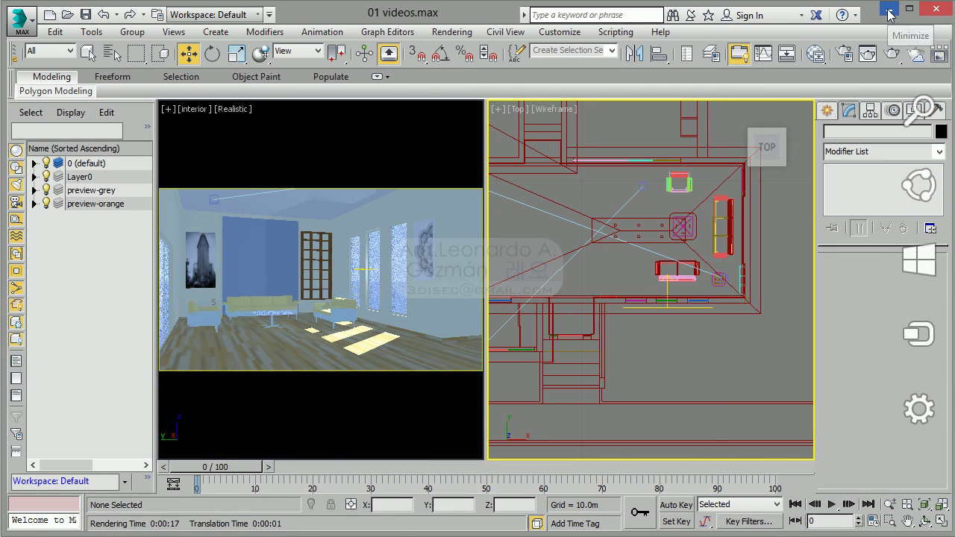